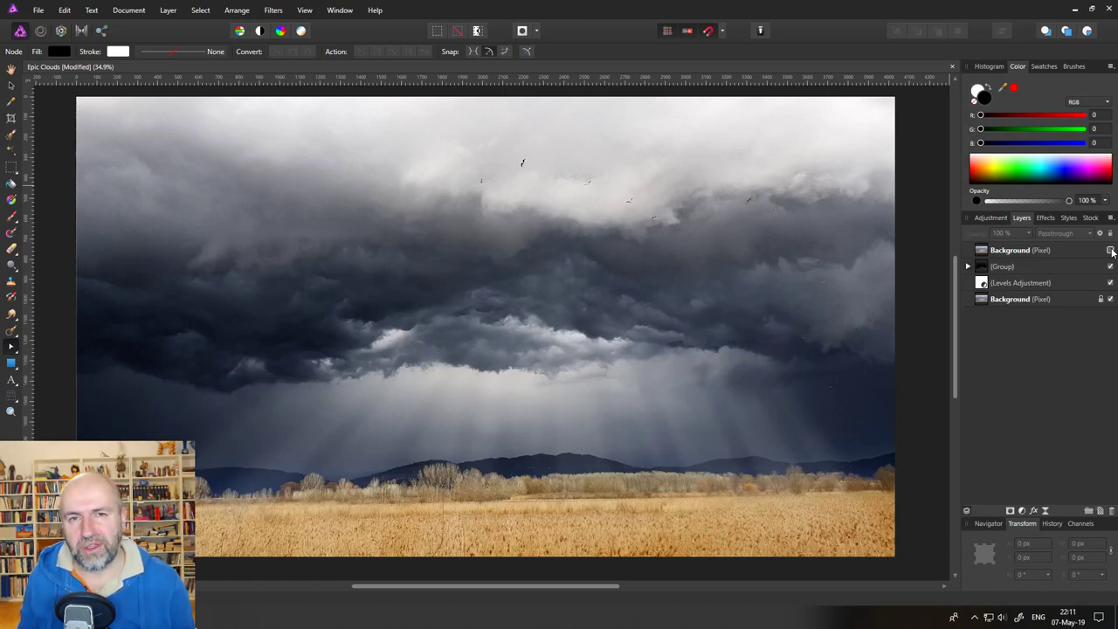
Compare against the original photo, then delete the top three edit layers.
{"action": "left_click", "coordinate": [1111, 250]}
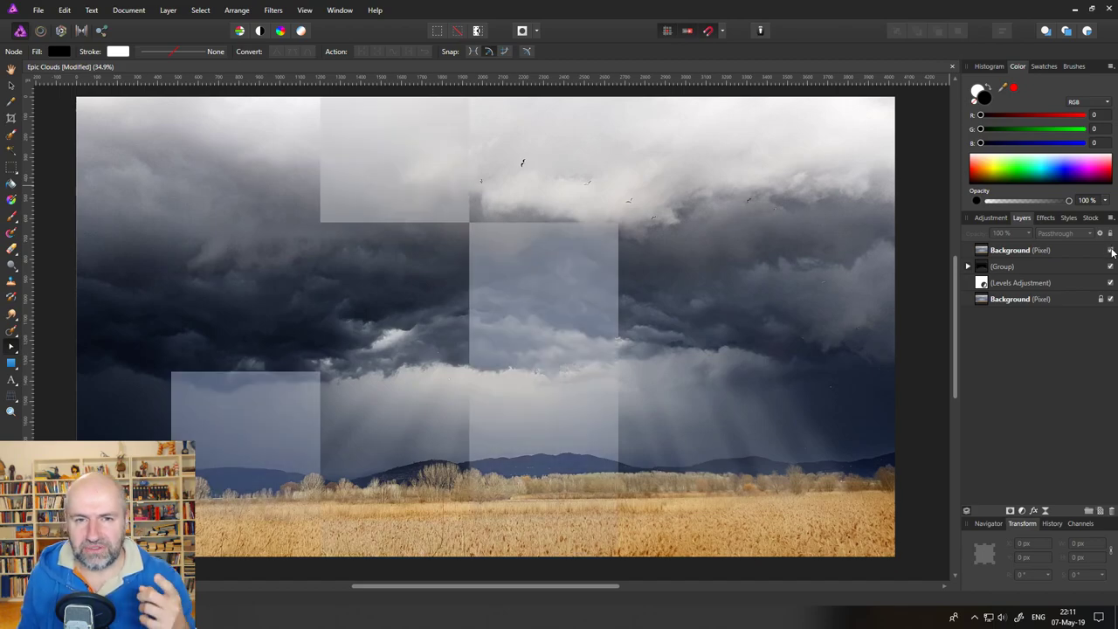
{"action": "left_click", "coordinate": [1112, 250]}
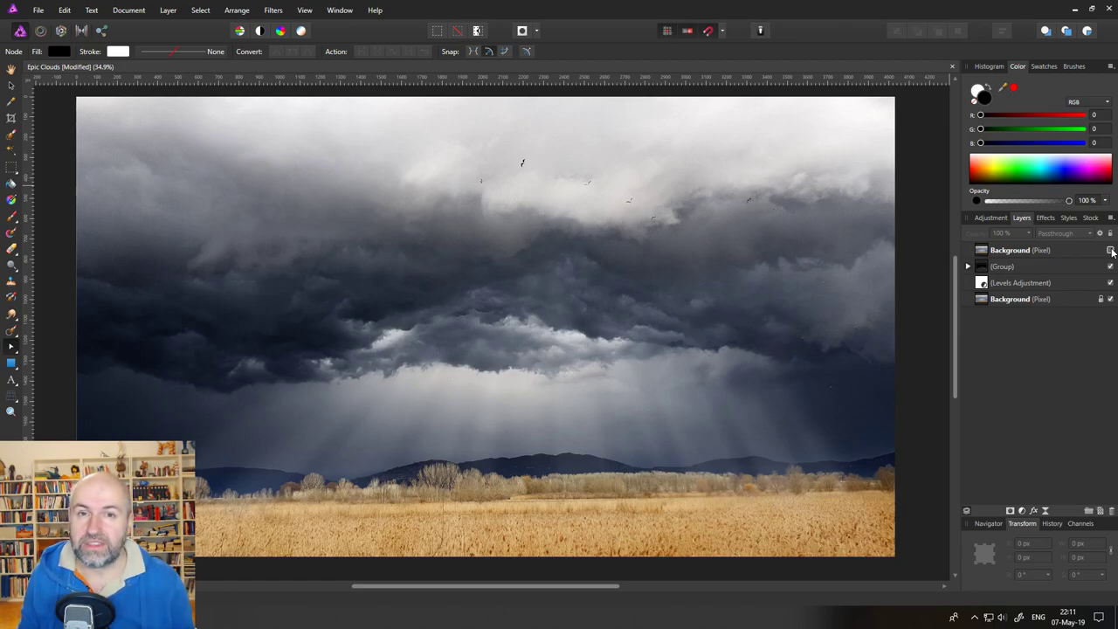
{"action": "left_click", "coordinate": [1083, 254]}
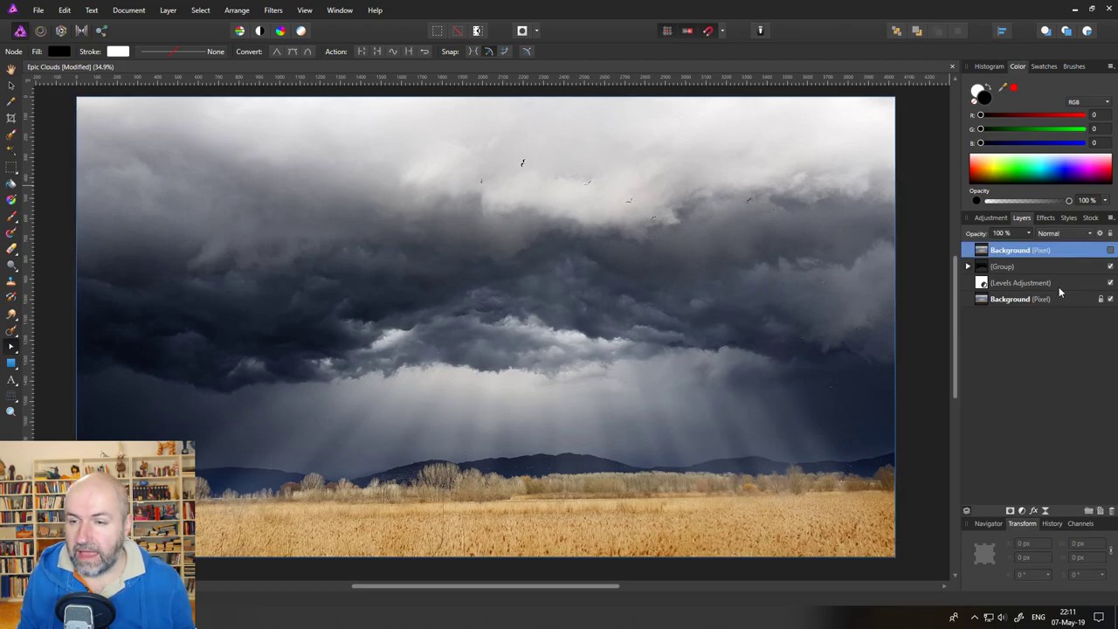
{"action": "left_click", "coordinate": [1060, 284], "text": "shift"}
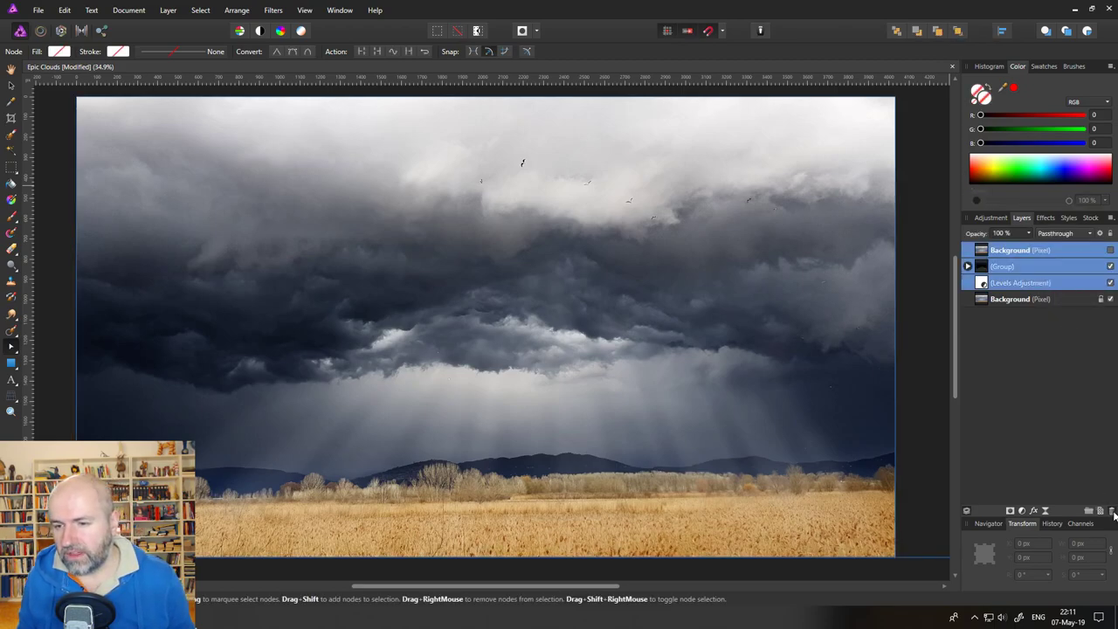
{"action": "key", "text": "Delete"}
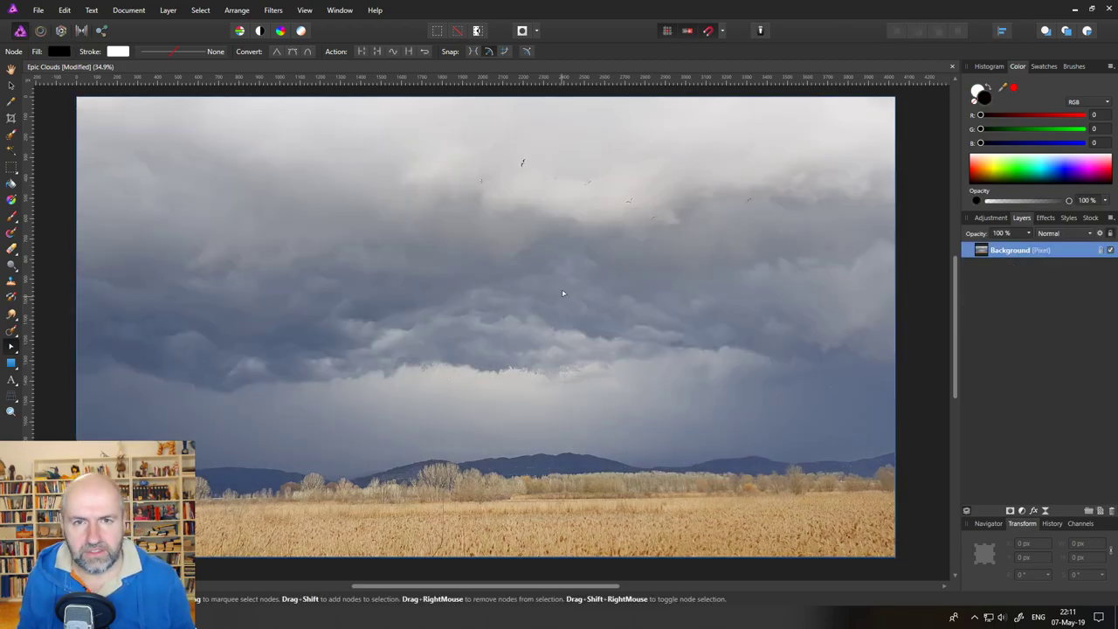
Add a Levels adjustment, close its settings, and delete it again.
{"action": "left_click", "coordinate": [1022, 512]}
{"action": "left_click", "coordinate": [1029, 227]}
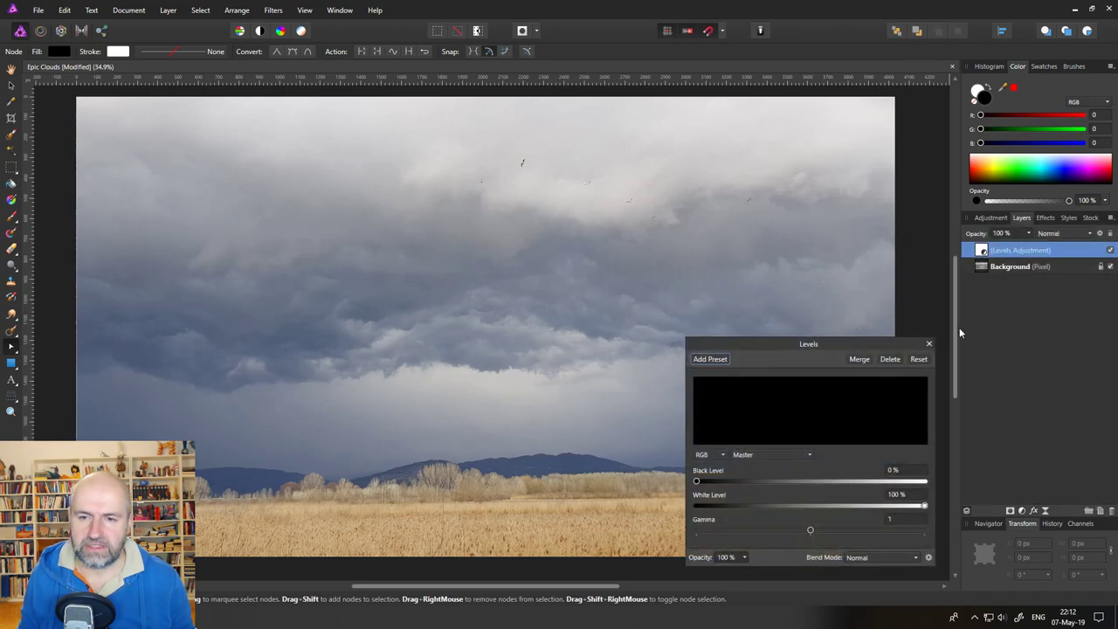
{"action": "left_click_drag", "start_coordinate": [819, 344], "coordinate": [804, 302]}
{"action": "left_click", "coordinate": [912, 302]}
{"action": "left_click", "coordinate": [1113, 512]}
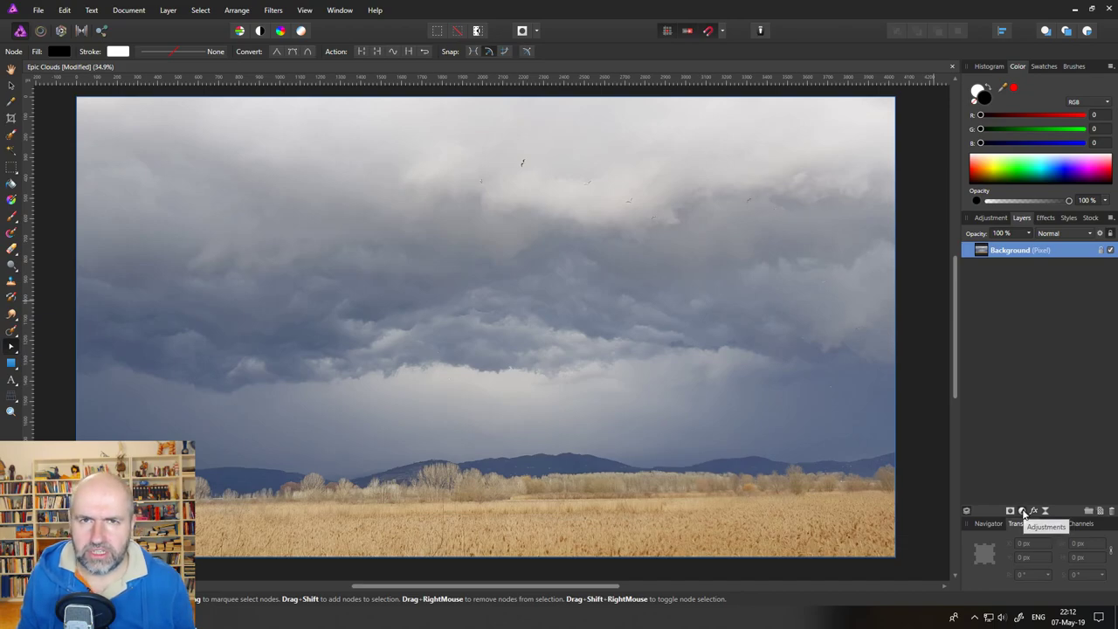
Add a Levels adjustment with black level 19% and white level 91%, then compare it on and off.
{"action": "left_click", "coordinate": [1023, 511]}
{"action": "left_click", "coordinate": [1015, 228]}
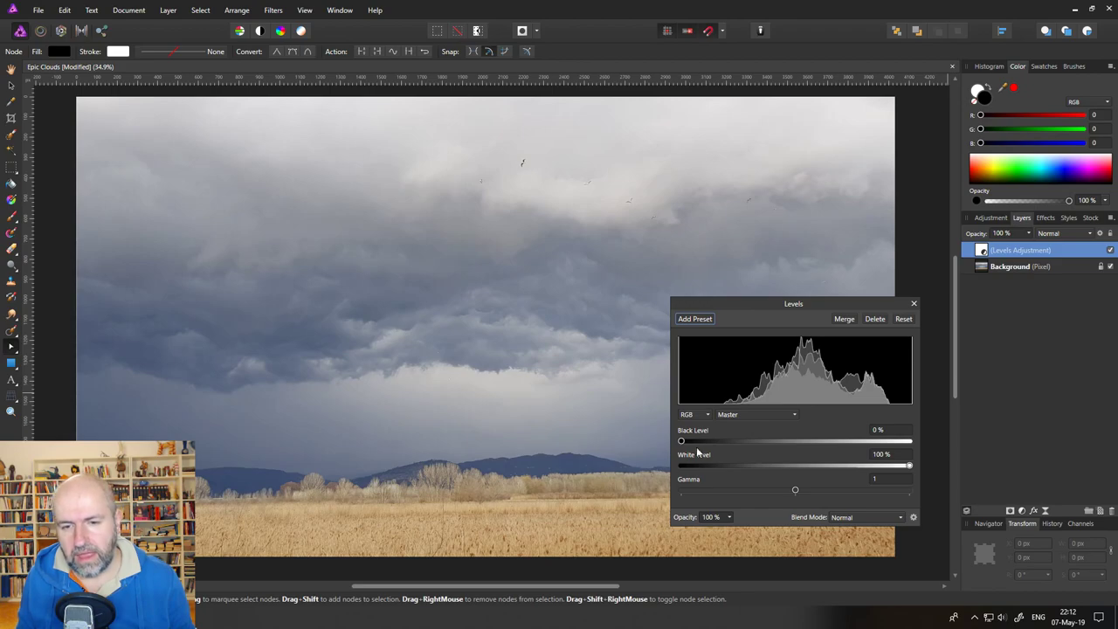
{"action": "left_click_drag", "start_coordinate": [682, 441], "coordinate": [724, 445]}
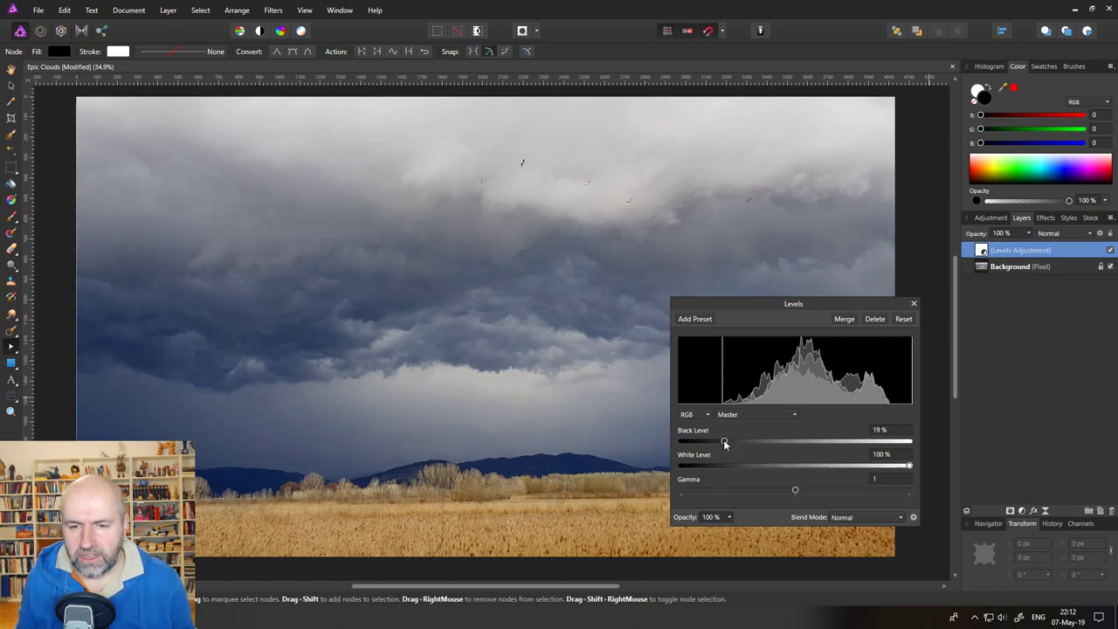
{"action": "left_click_drag", "start_coordinate": [724, 442], "coordinate": [724, 443]}
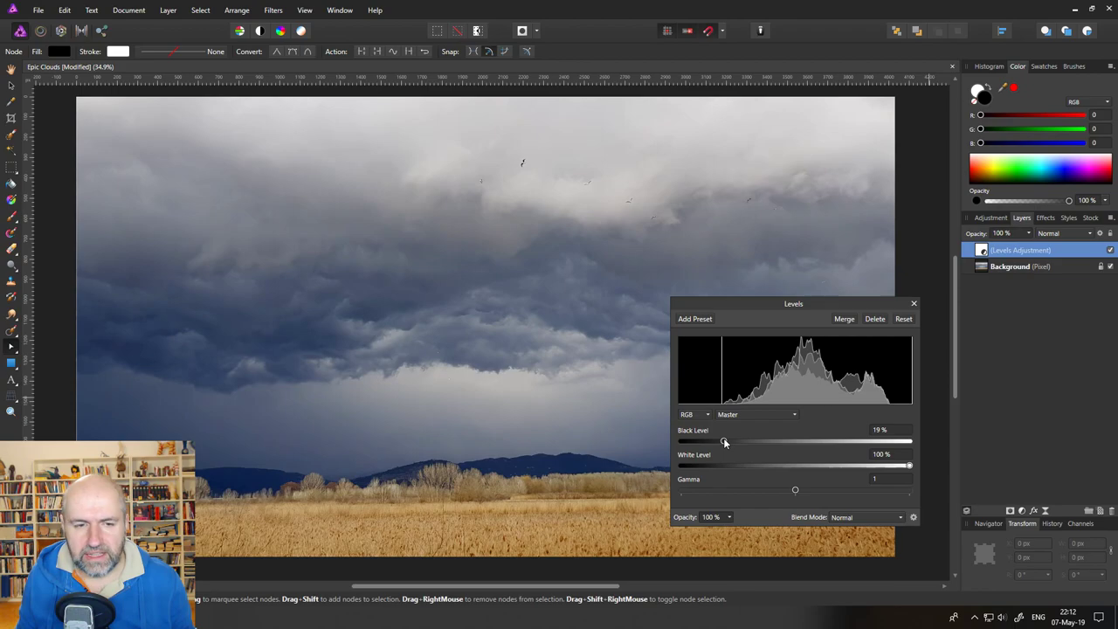
{"action": "left_click_drag", "start_coordinate": [909, 466], "coordinate": [891, 468]}
{"action": "left_click_drag", "start_coordinate": [758, 305], "coordinate": [827, 302]}
{"action": "left_click", "coordinate": [982, 301]}
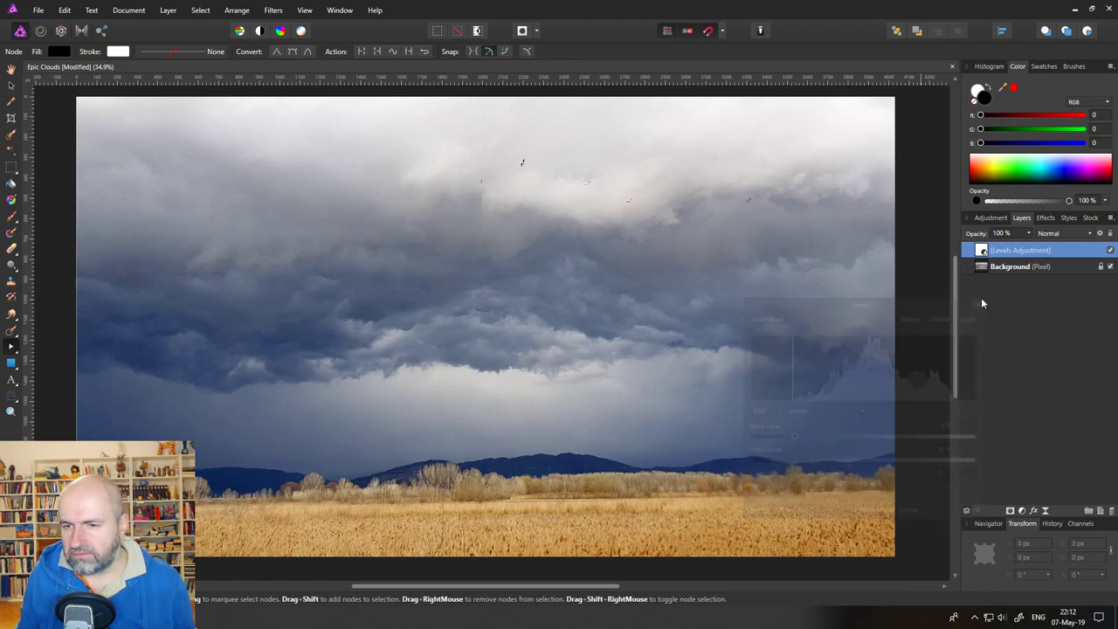
{"action": "left_click", "coordinate": [1111, 252]}
{"action": "left_click", "coordinate": [1112, 252]}
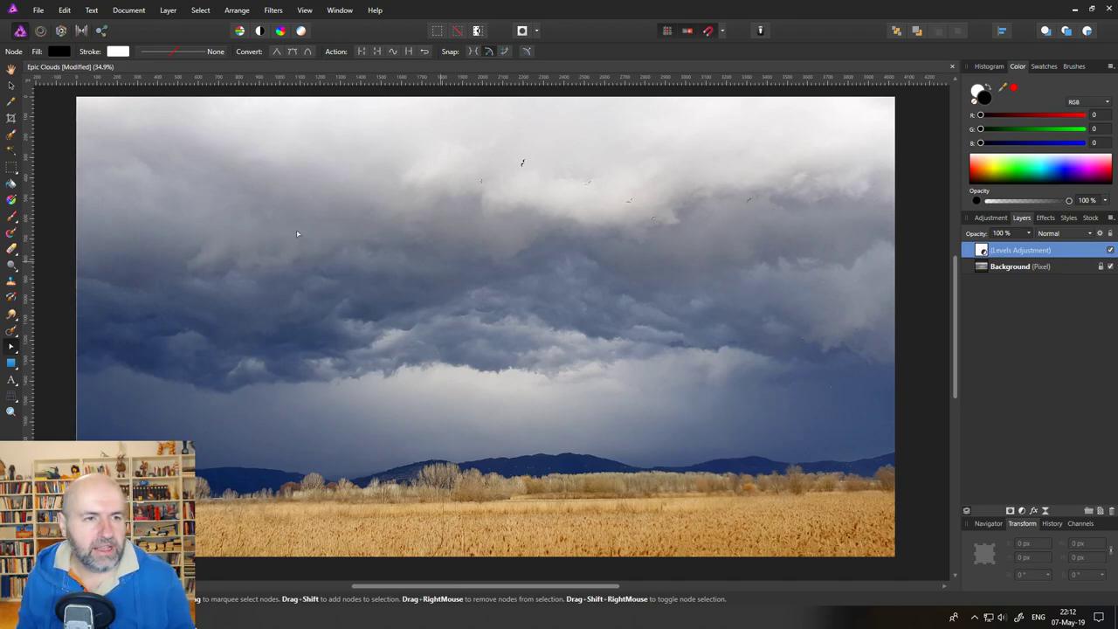
Draw a black-filled rectangle, about 4203 × 1918 px, over the entire sky.
{"action": "left_click", "coordinate": [12, 363]}
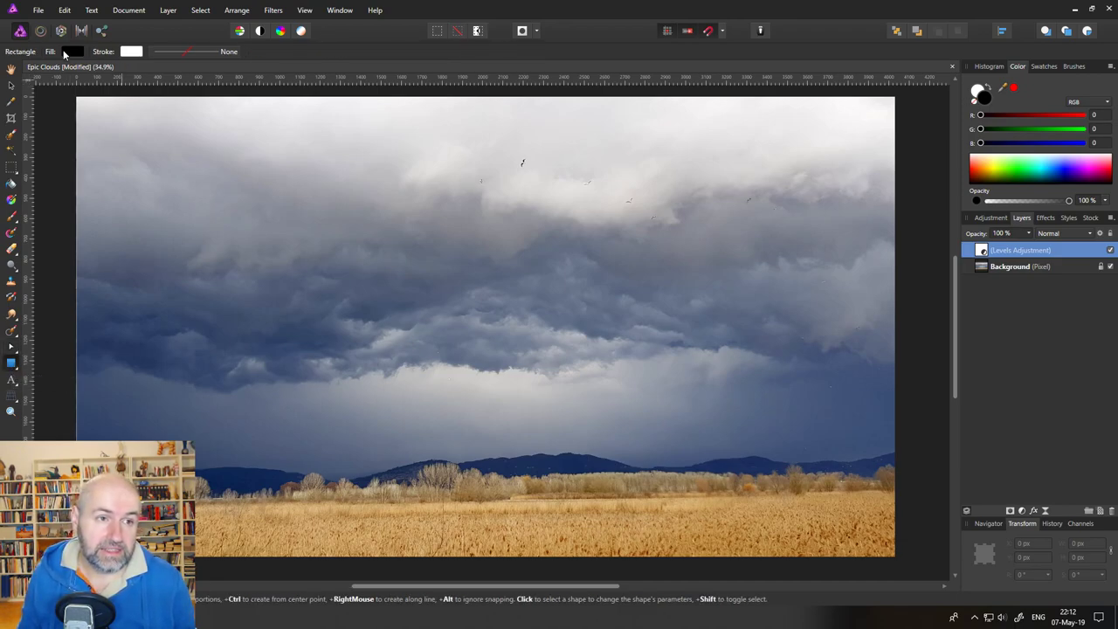
{"action": "left_click", "coordinate": [70, 52]}
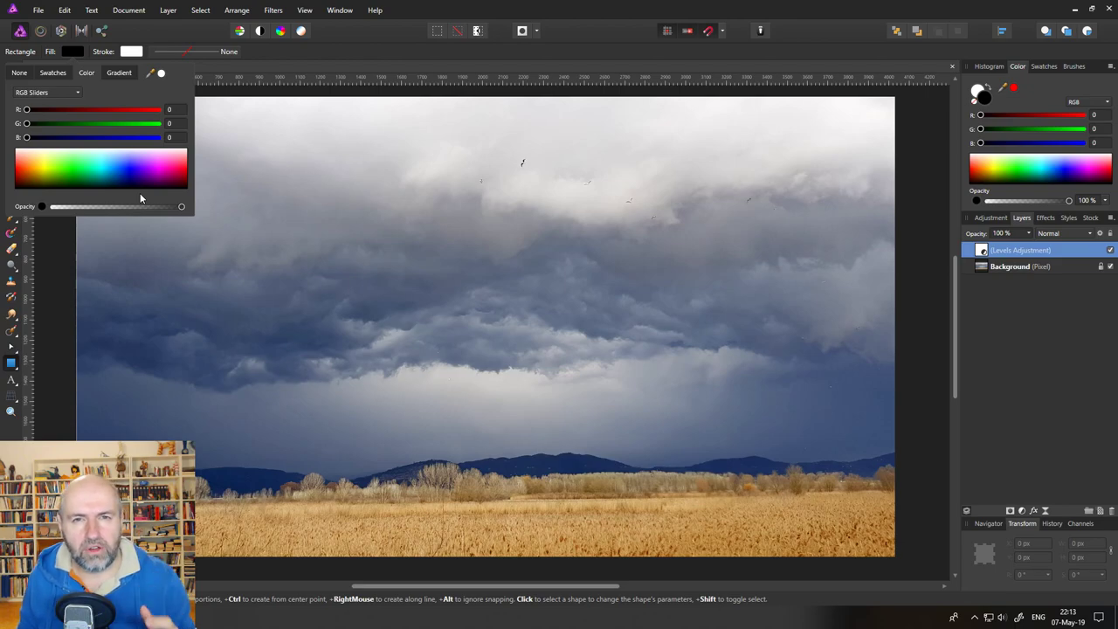
{"action": "left_click", "coordinate": [72, 51]}
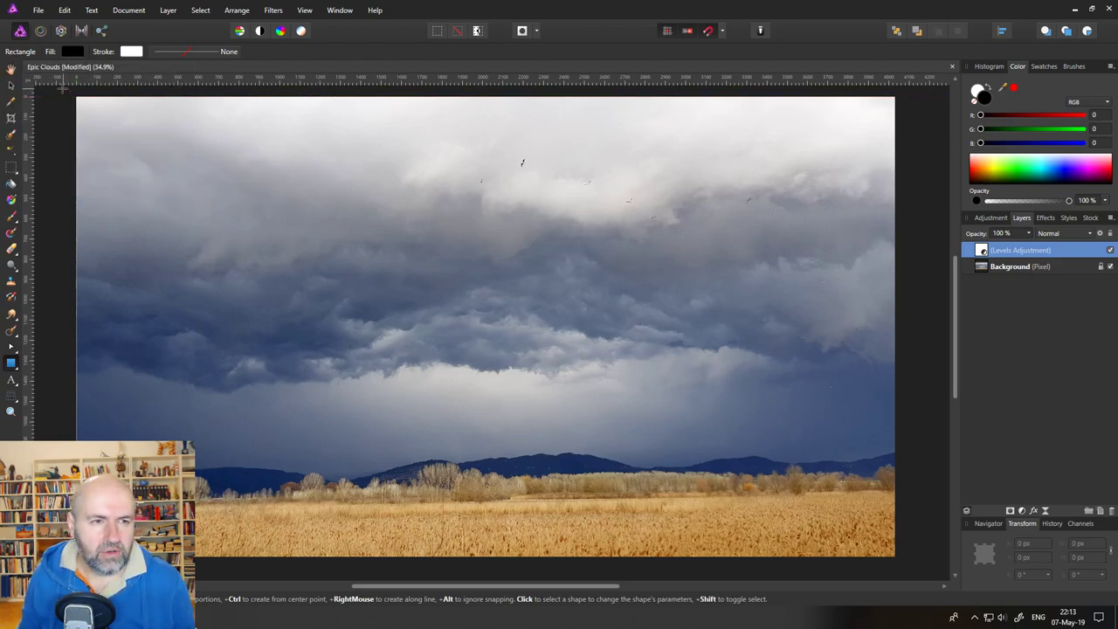
{"action": "left_click_drag", "start_coordinate": [64, 89], "coordinate": [915, 478]}
{"action": "scroll", "coordinate": [834, 427], "scroll_direction": "up", "scroll_amount": 1}
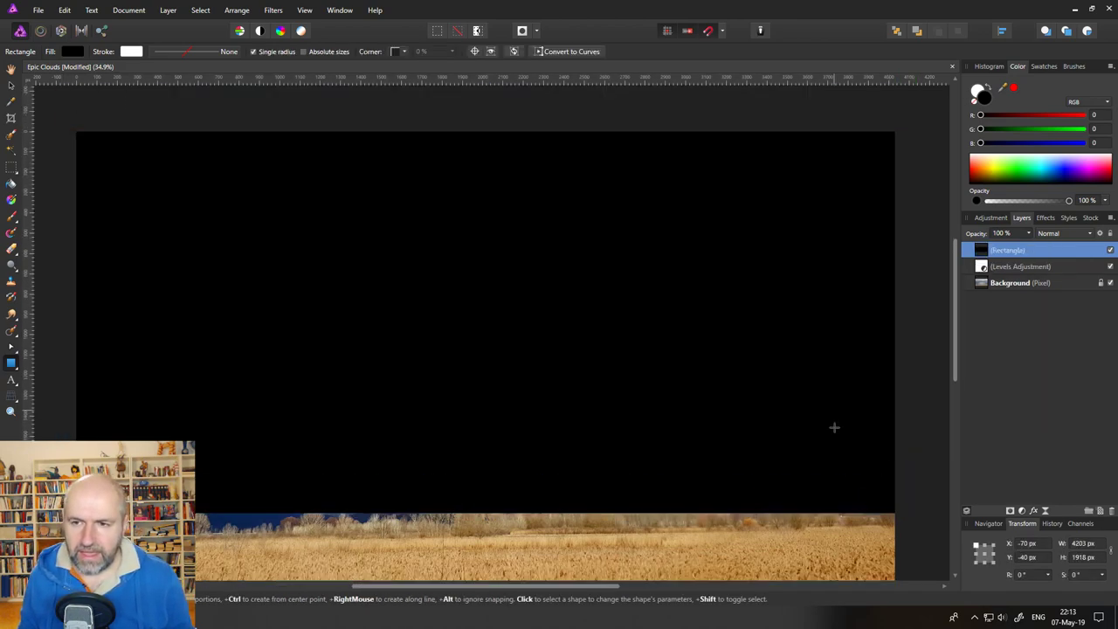
{"action": "scroll", "coordinate": [833, 428], "scroll_direction": "down", "scroll_amount": 1}
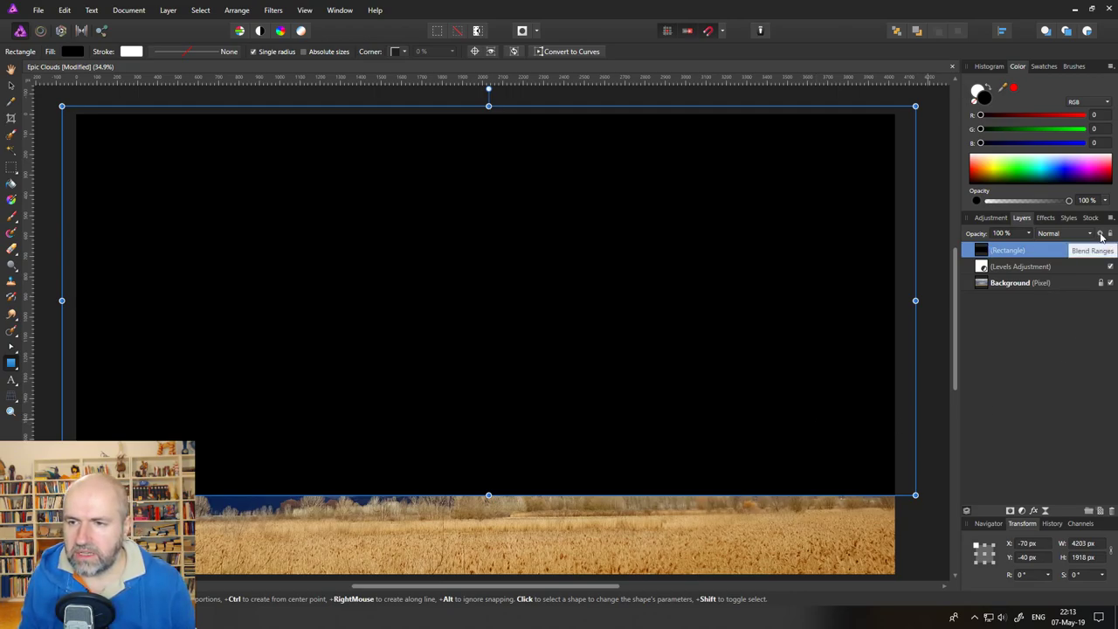
Drop the rectangle's underlying blend range bright end to 0% and curve it (35.6% in, 36.6% out).
{"action": "left_click", "coordinate": [1101, 234]}
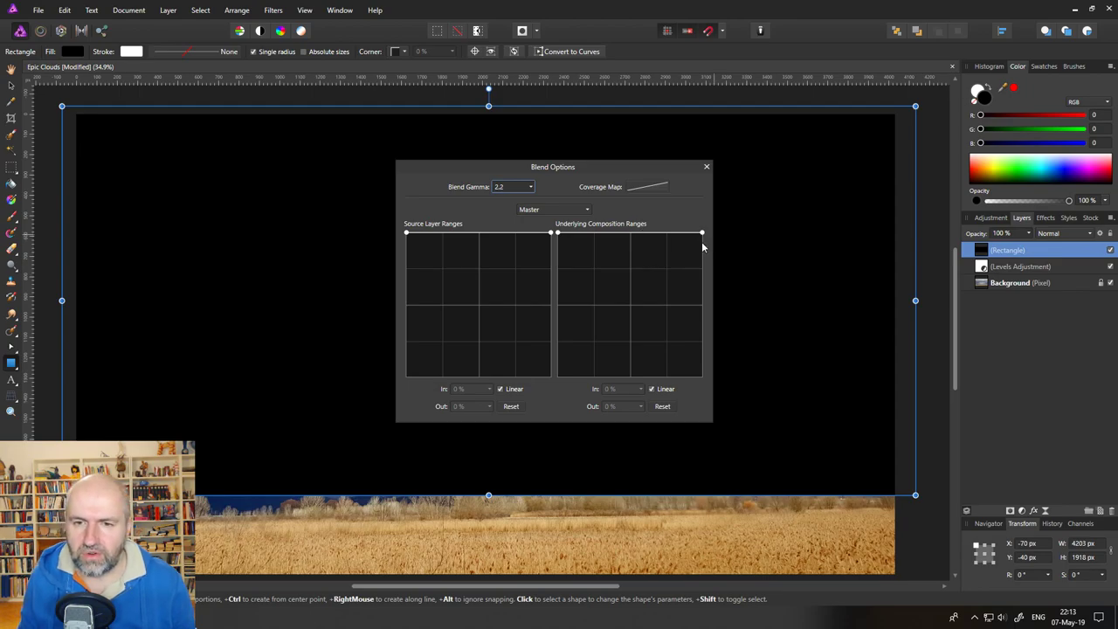
{"action": "left_click_drag", "start_coordinate": [701, 232], "coordinate": [716, 393]}
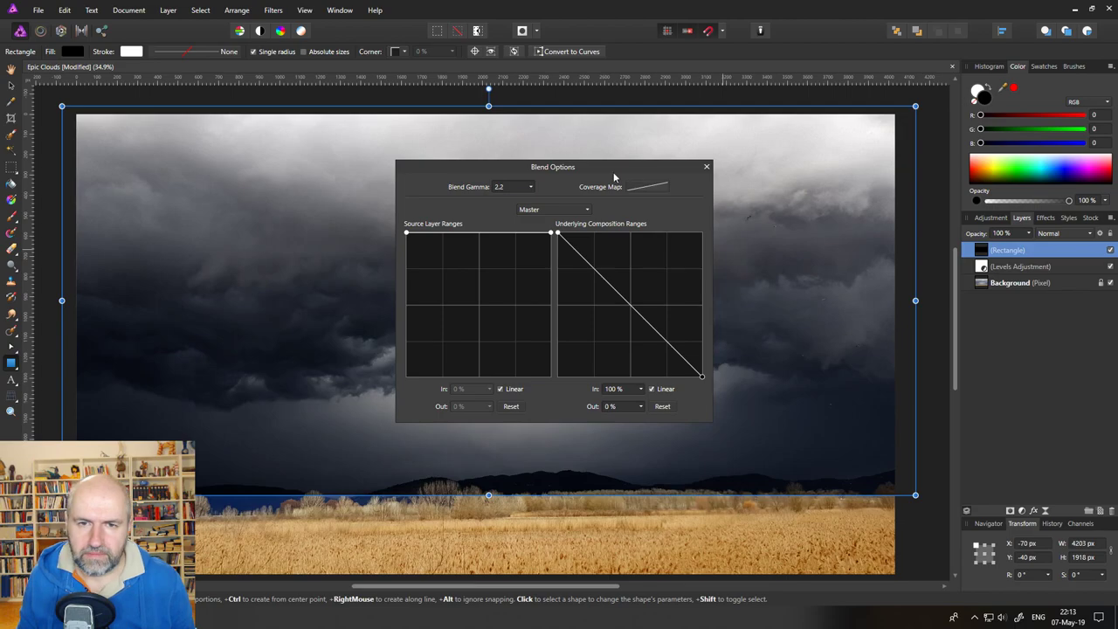
{"action": "left_click_drag", "start_coordinate": [598, 170], "coordinate": [985, 194]}
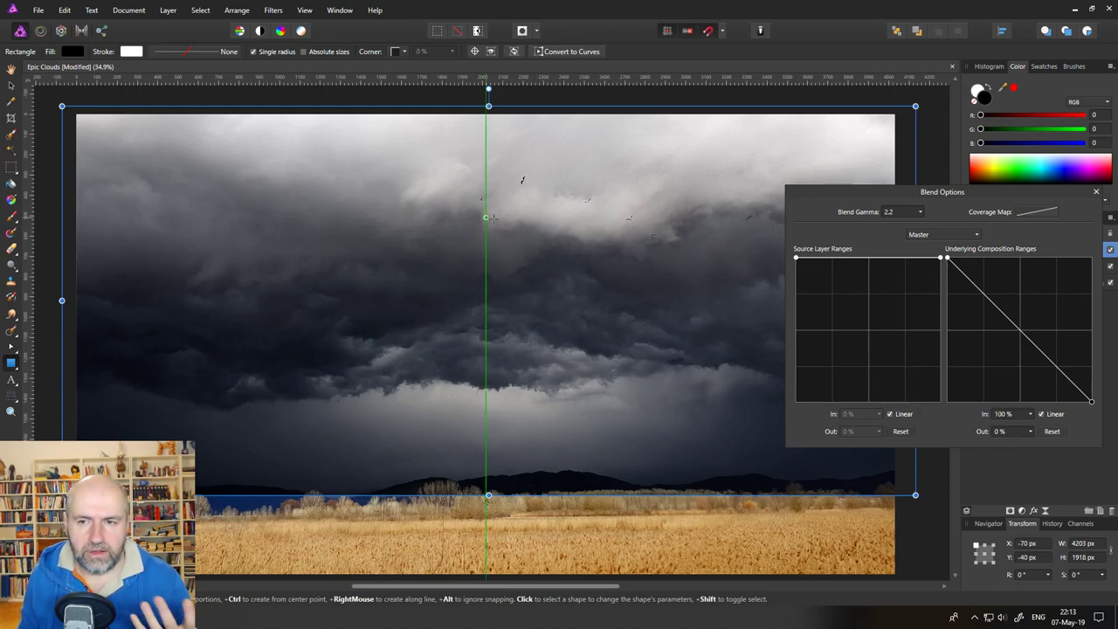
{"action": "left_click_drag", "start_coordinate": [859, 194], "coordinate": [759, 152]}
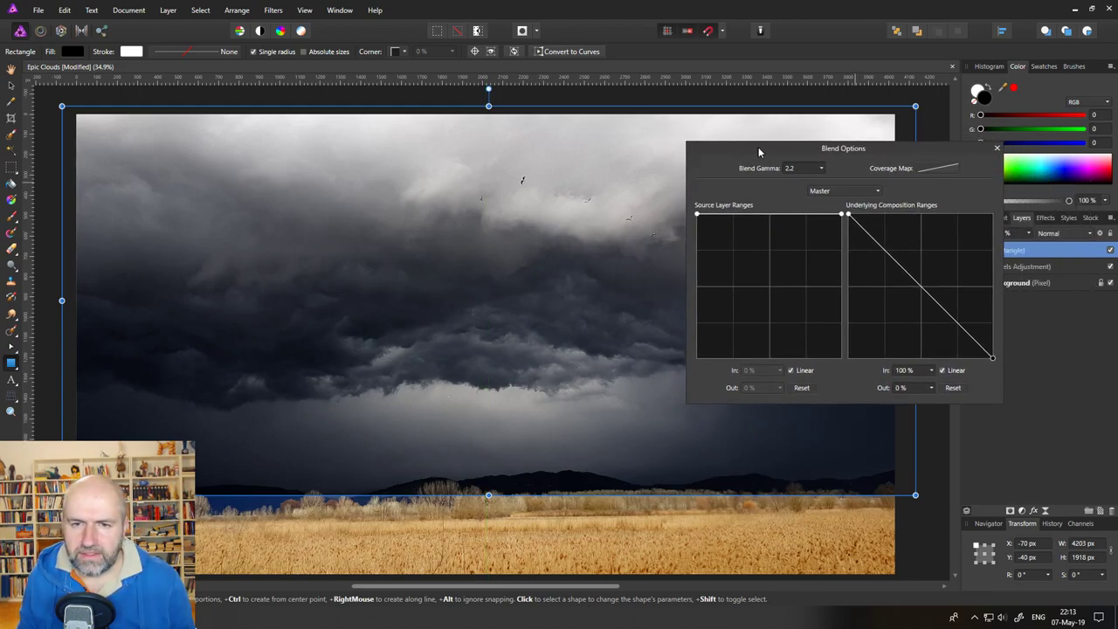
{"action": "left_click", "coordinate": [942, 371]}
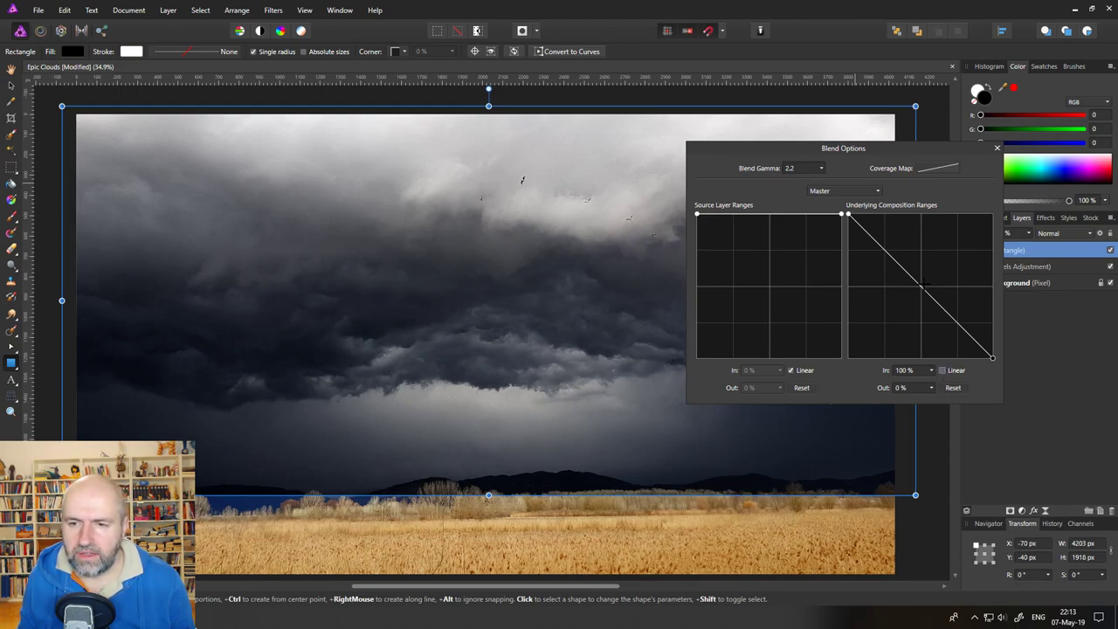
{"action": "left_click", "coordinate": [920, 283]}
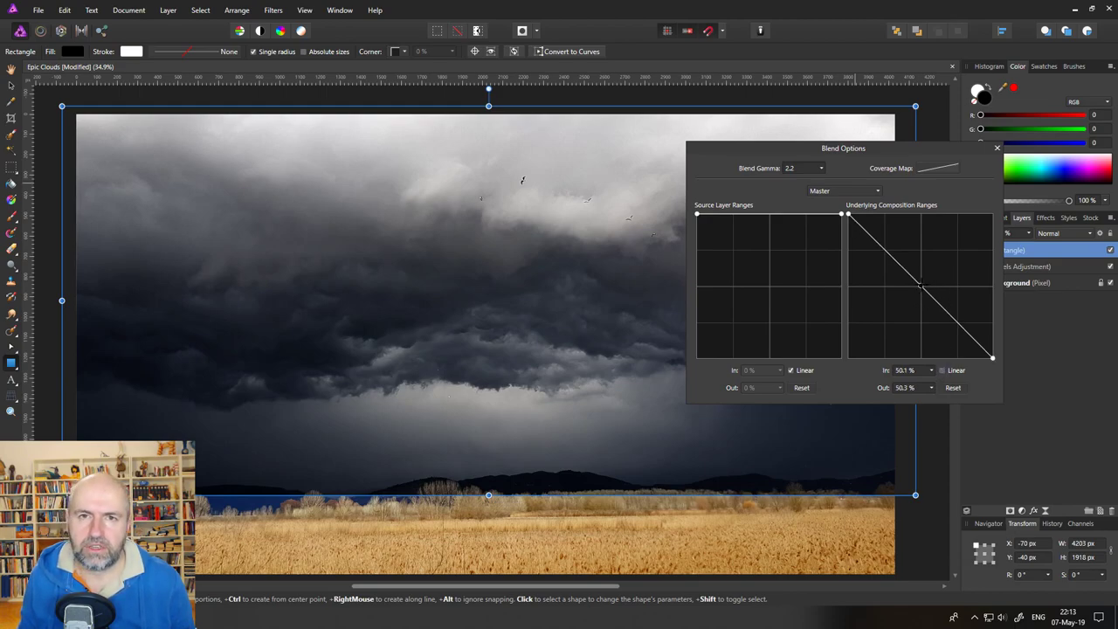
{"action": "left_click", "coordinate": [943, 371]}
{"action": "left_click_drag", "start_coordinate": [920, 285], "coordinate": [900, 306]}
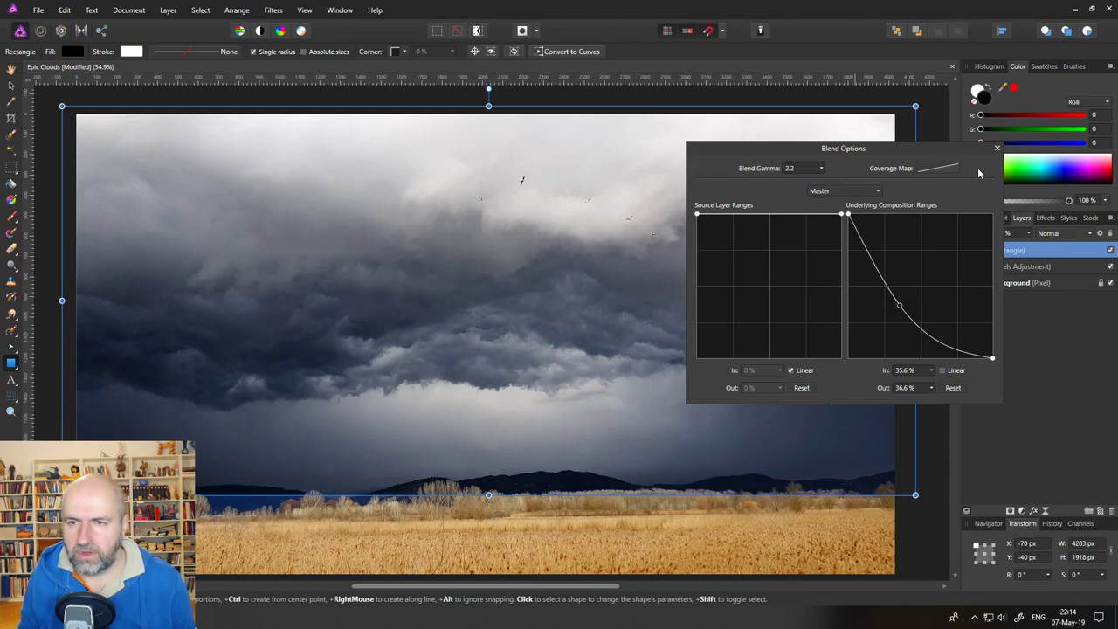
{"action": "left_click", "coordinate": [997, 150]}
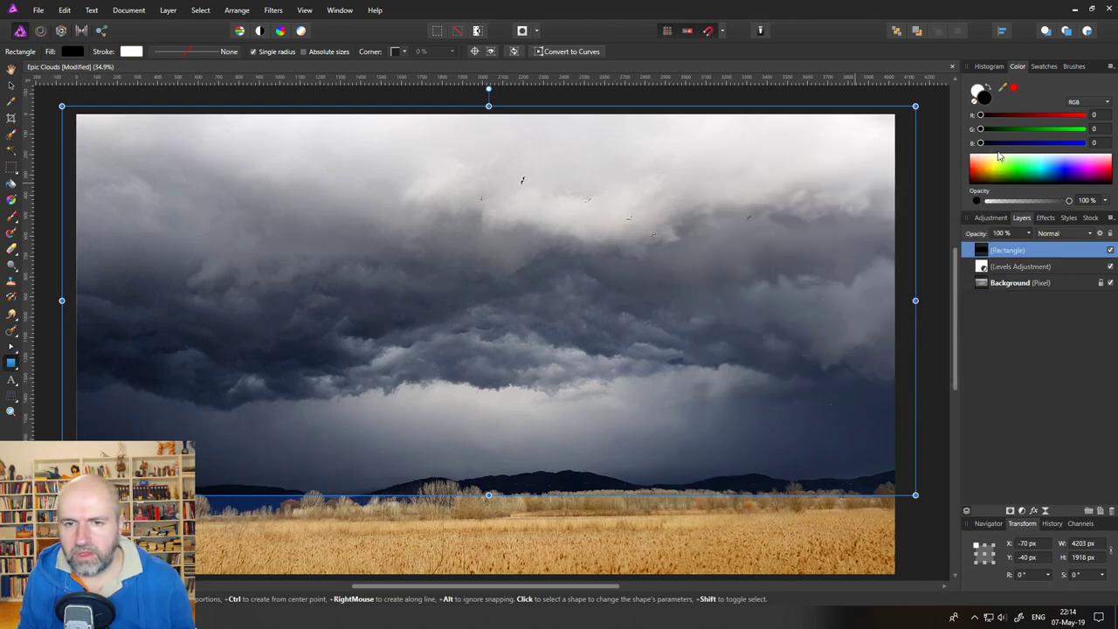
Add a Live Gaussian Blur to the Rectangle layer, trying 100 px, then settling around 32 px.
{"action": "left_click", "coordinate": [12, 85]}
{"action": "key", "text": "ctrl+d"}
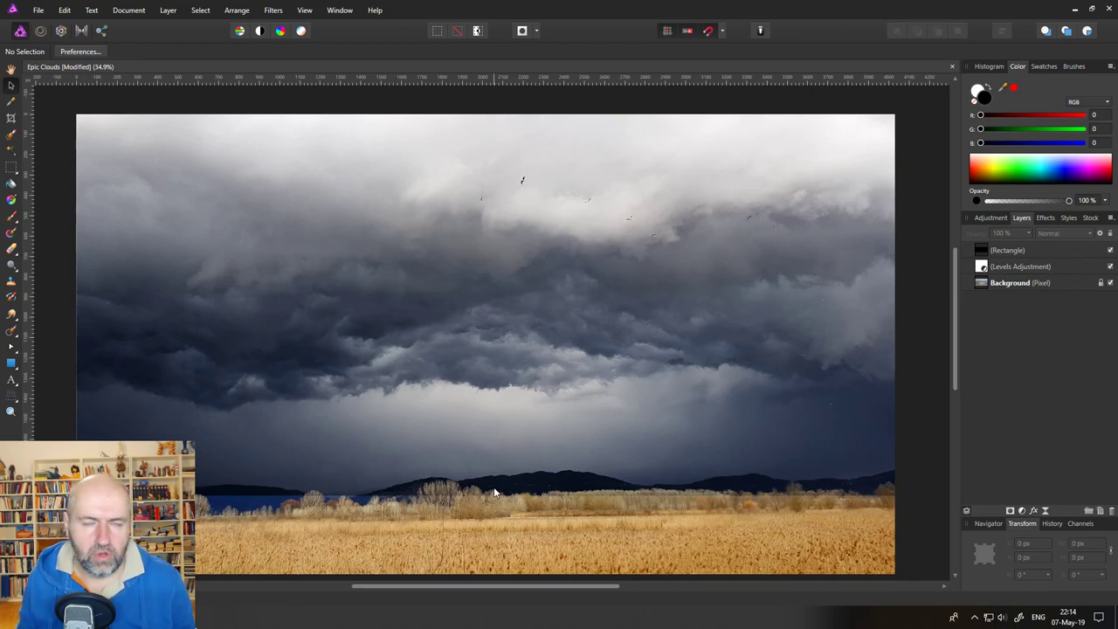
{"action": "left_click", "coordinate": [982, 253]}
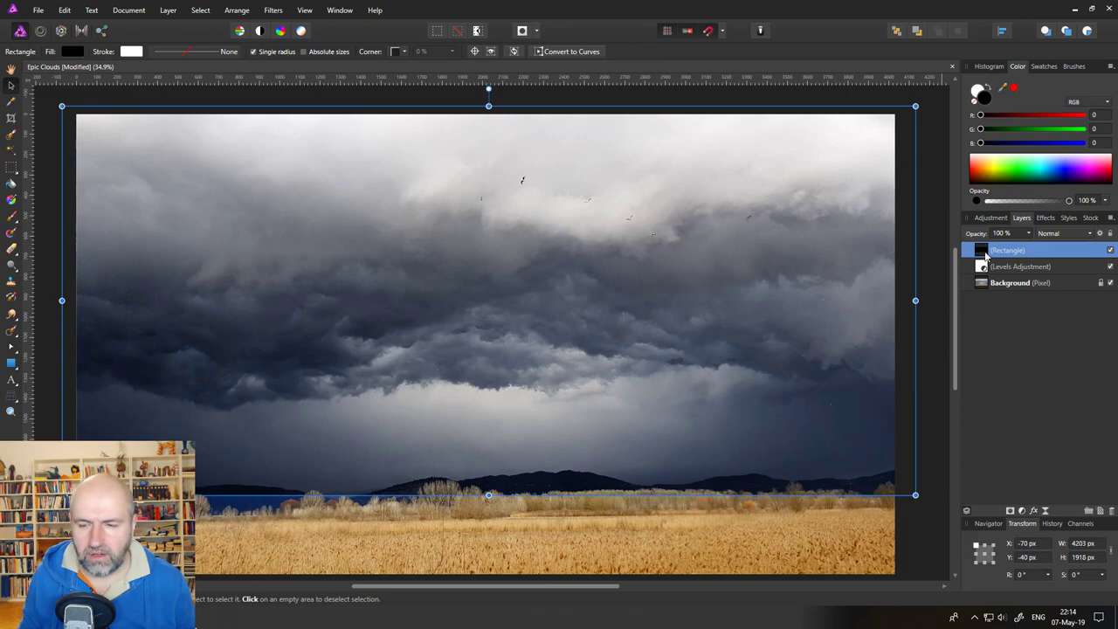
{"action": "left_click", "coordinate": [1047, 512]}
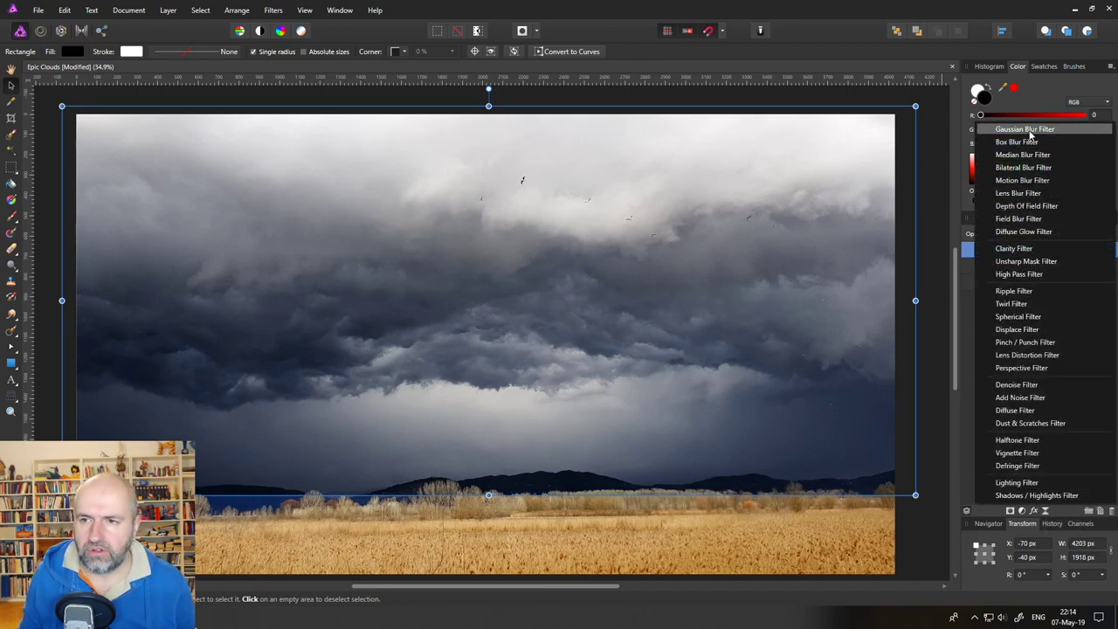
{"action": "left_click", "coordinate": [1027, 130]}
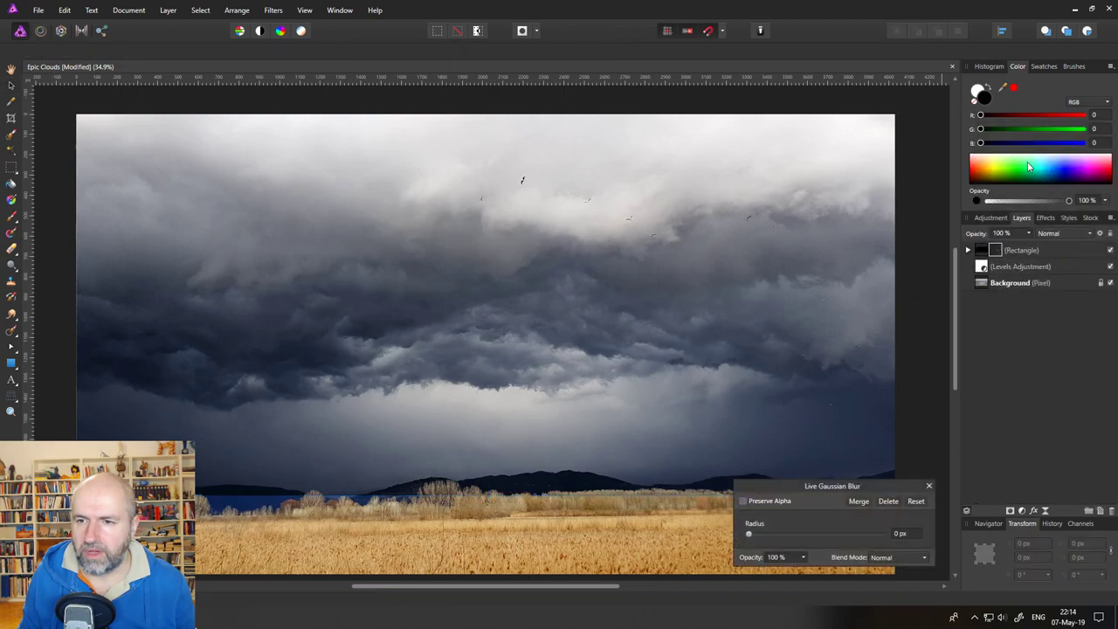
{"action": "left_click", "coordinate": [1046, 217]}
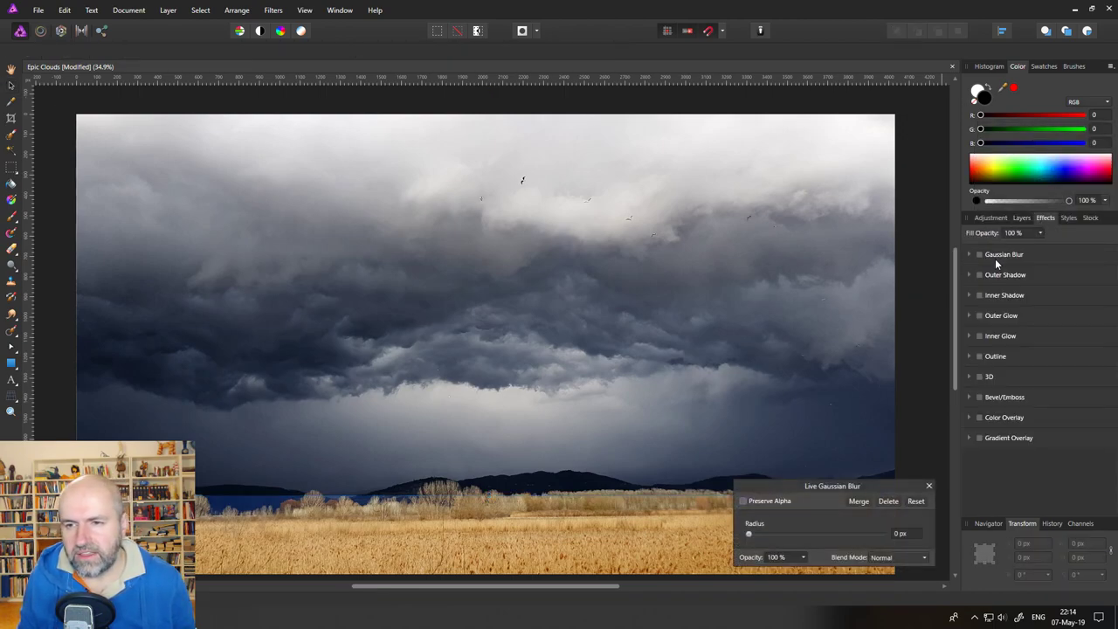
{"action": "left_click", "coordinate": [1022, 218]}
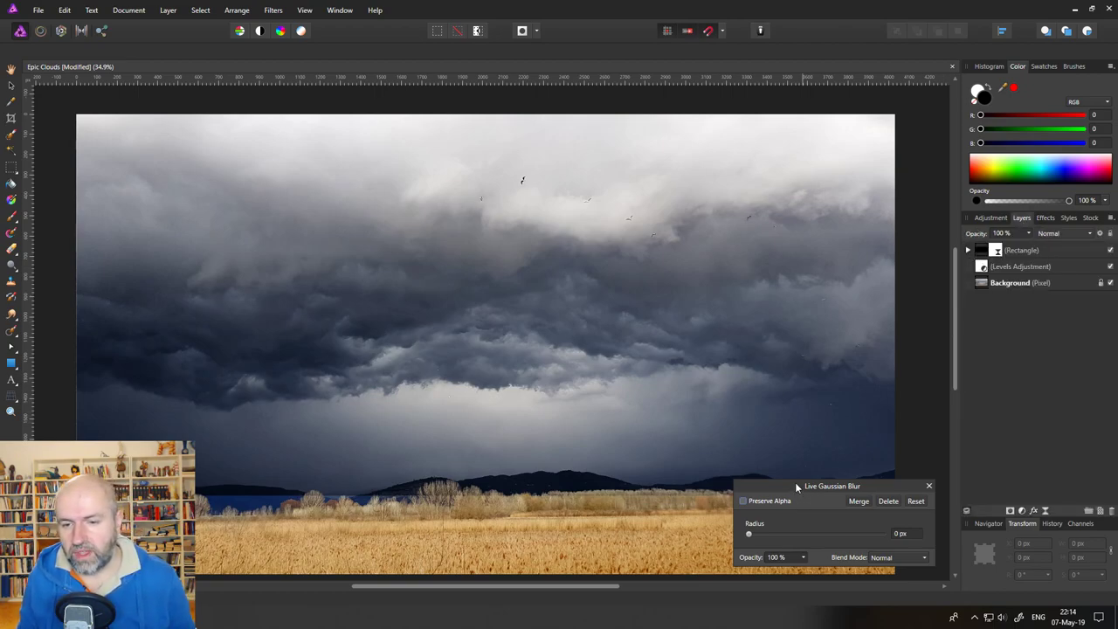
{"action": "left_click_drag", "start_coordinate": [797, 487], "coordinate": [836, 372]}
{"action": "left_click_drag", "start_coordinate": [788, 420], "coordinate": [920, 419]}
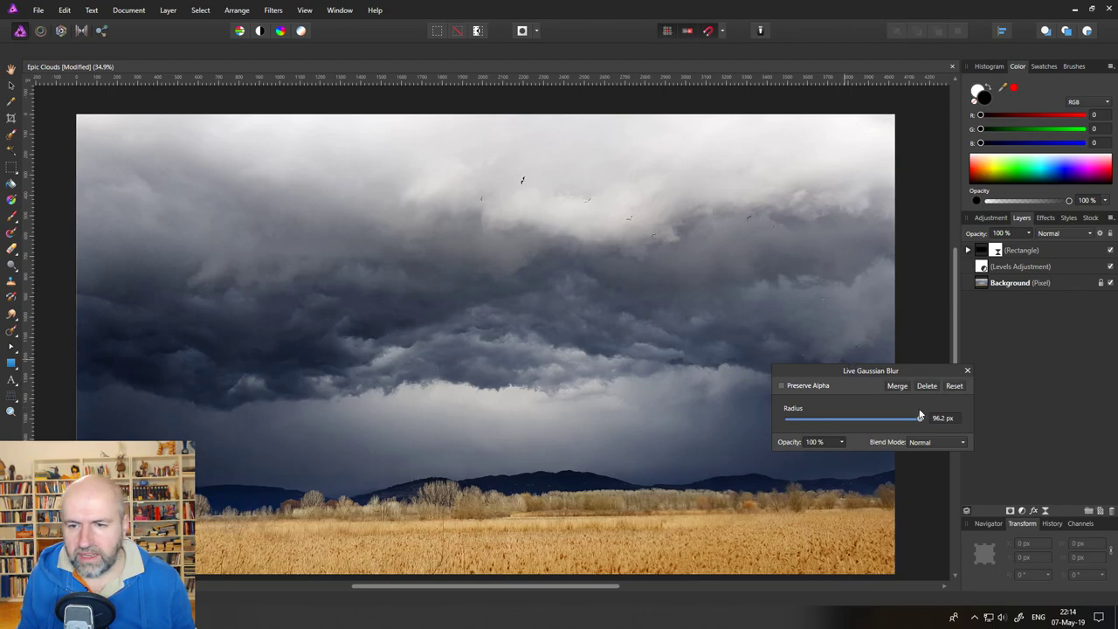
{"action": "left_click_drag", "start_coordinate": [905, 371], "coordinate": [863, 434]}
{"action": "left_click_drag", "start_coordinate": [880, 485], "coordinate": [801, 483]}
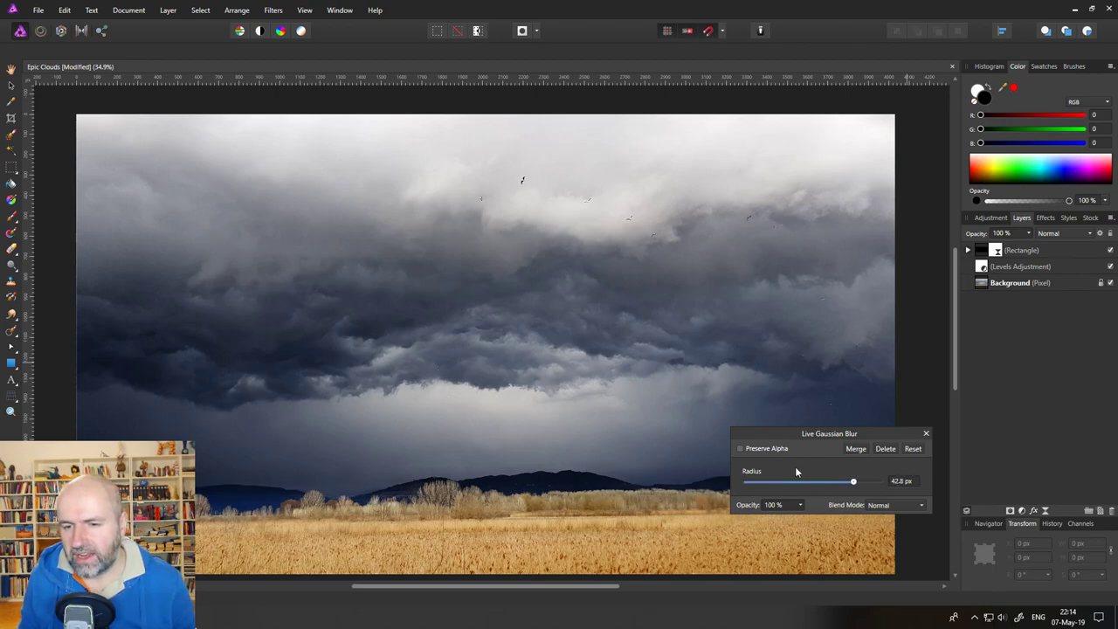
Stretch the rectangle past the canvas's left and top edges and move its bottom edge to the horizon.
{"action": "left_click", "coordinate": [926, 433]}
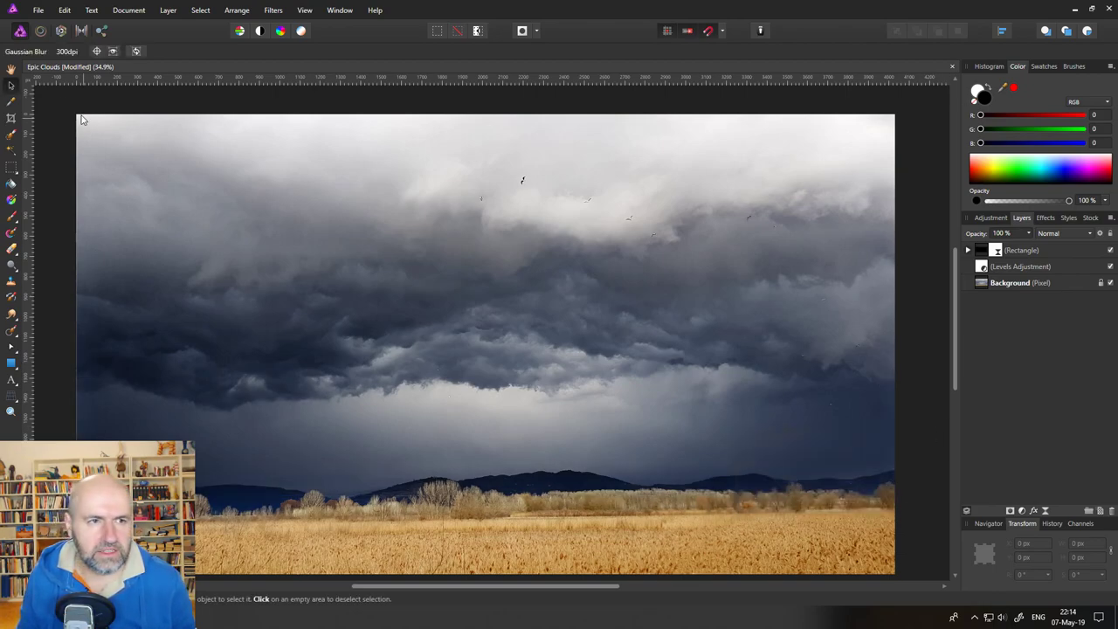
{"action": "key", "text": "v"}
{"action": "left_click", "coordinate": [183, 214]}
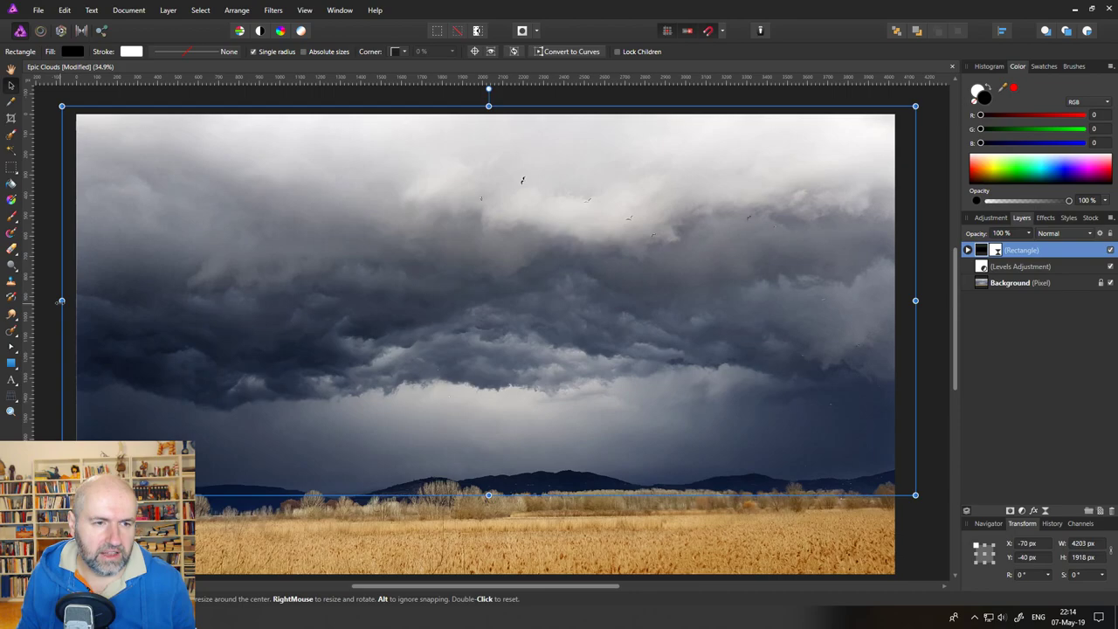
{"action": "left_click_drag", "start_coordinate": [61, 301], "coordinate": [5, 300]}
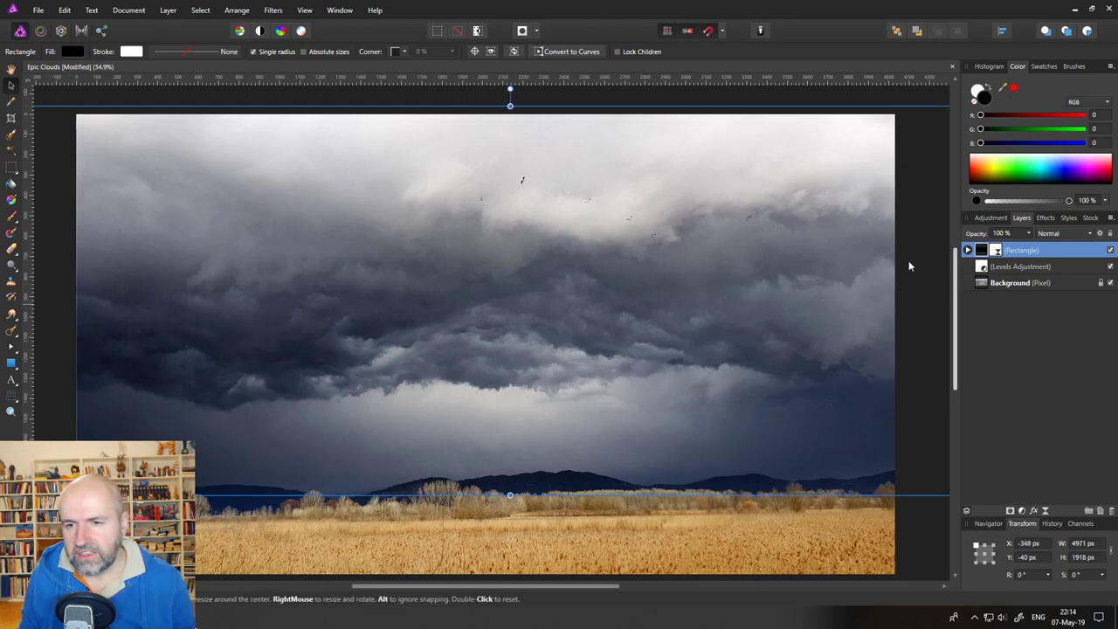
{"action": "left_click_drag", "start_coordinate": [512, 98], "coordinate": [501, 14]}
{"action": "scroll", "coordinate": [560, 196], "scroll_direction": "down", "scroll_amount": 2}
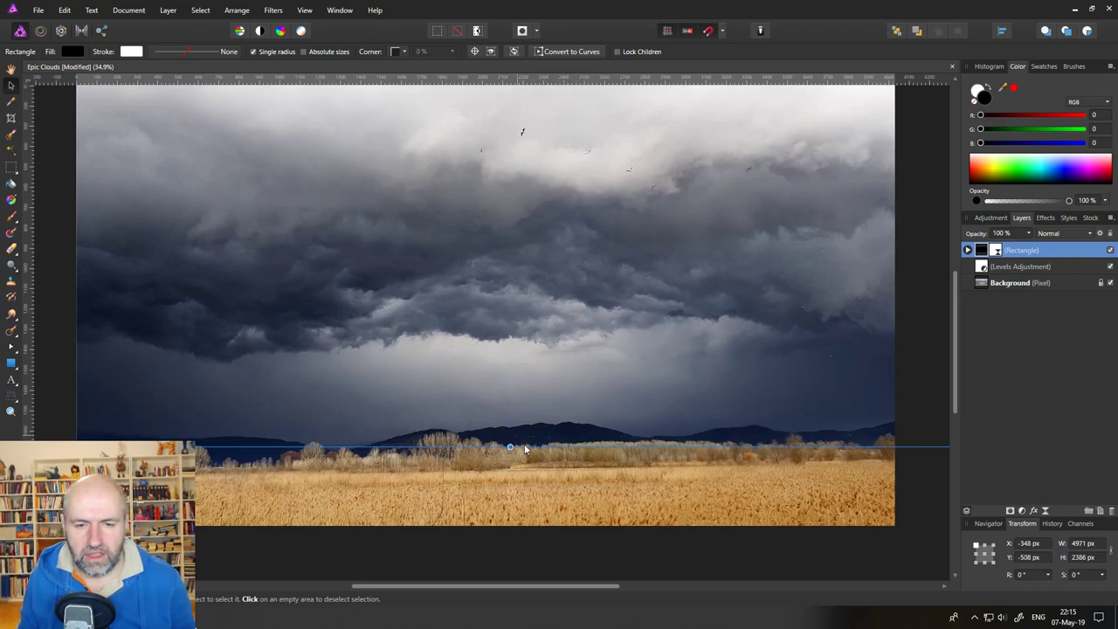
{"action": "mouse_move", "coordinate": [511, 445]}
{"action": "left_mouse_down"}
{"action": "mouse_move", "coordinate": [510, 349]}
{"action": "mouse_move", "coordinate": [515, 390]}
{"action": "mouse_move", "coordinate": [531, 377]}
{"action": "mouse_move", "coordinate": [531, 446]}
{"action": "left_mouse_up"}
{"action": "left_click", "coordinate": [672, 555]}
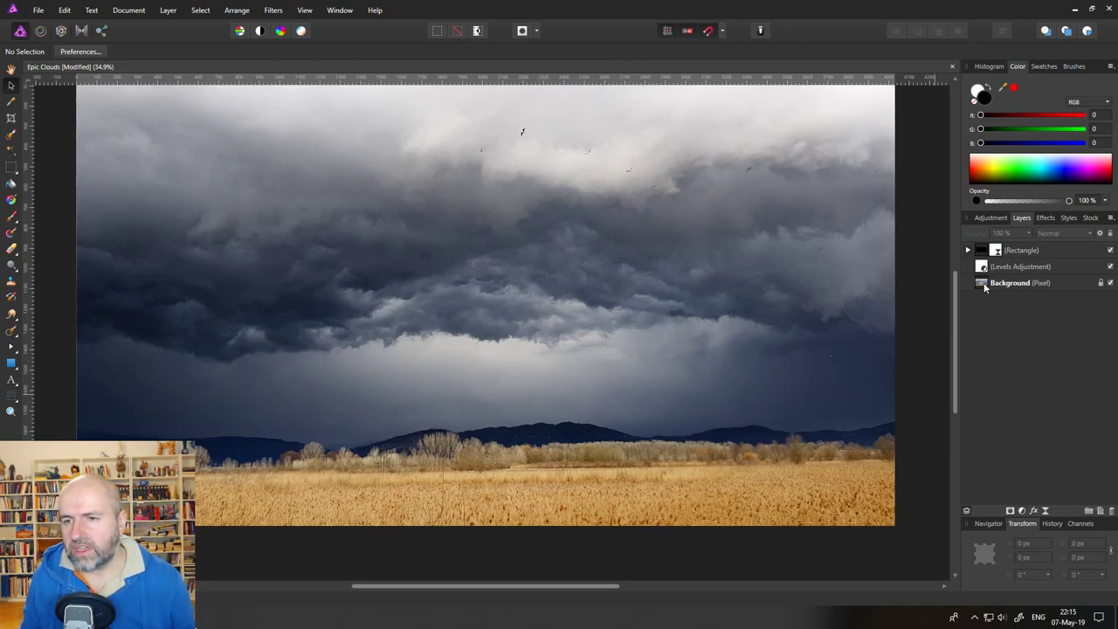
Turn off the rectangle's Gaussian Blur to check the horizon edge.
{"action": "left_click", "coordinate": [968, 251]}
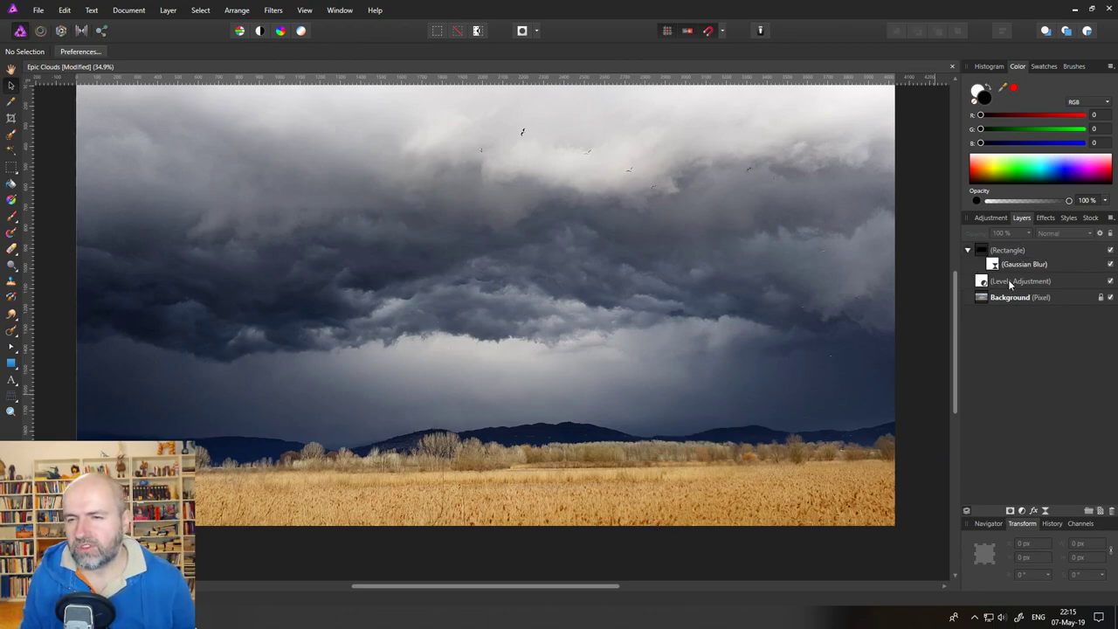
{"action": "left_click", "coordinate": [1110, 264]}
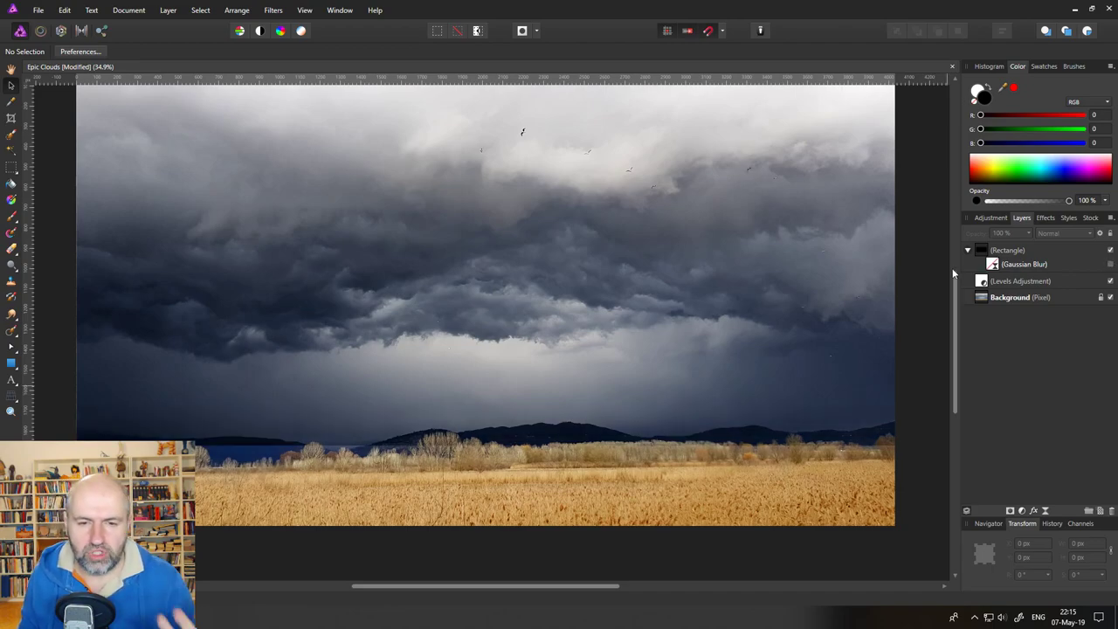
{"action": "left_click", "coordinate": [1007, 251]}
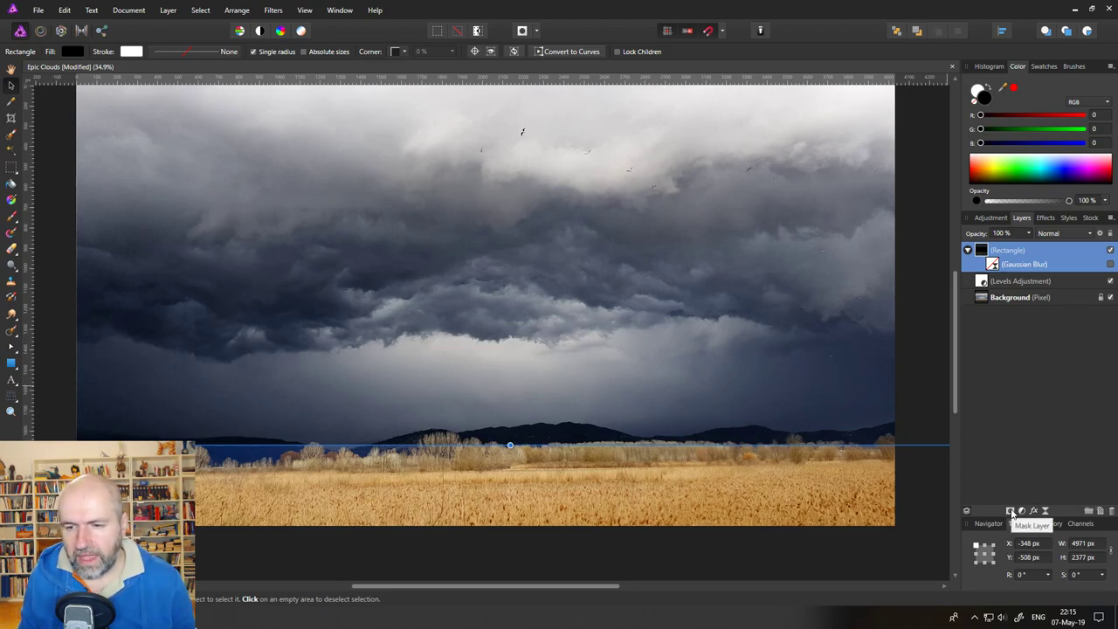
Add an inverted mask to the rectangle and paint white over the central clouds with a 604 px, 100% brush.
{"action": "left_click", "coordinate": [1011, 511]}
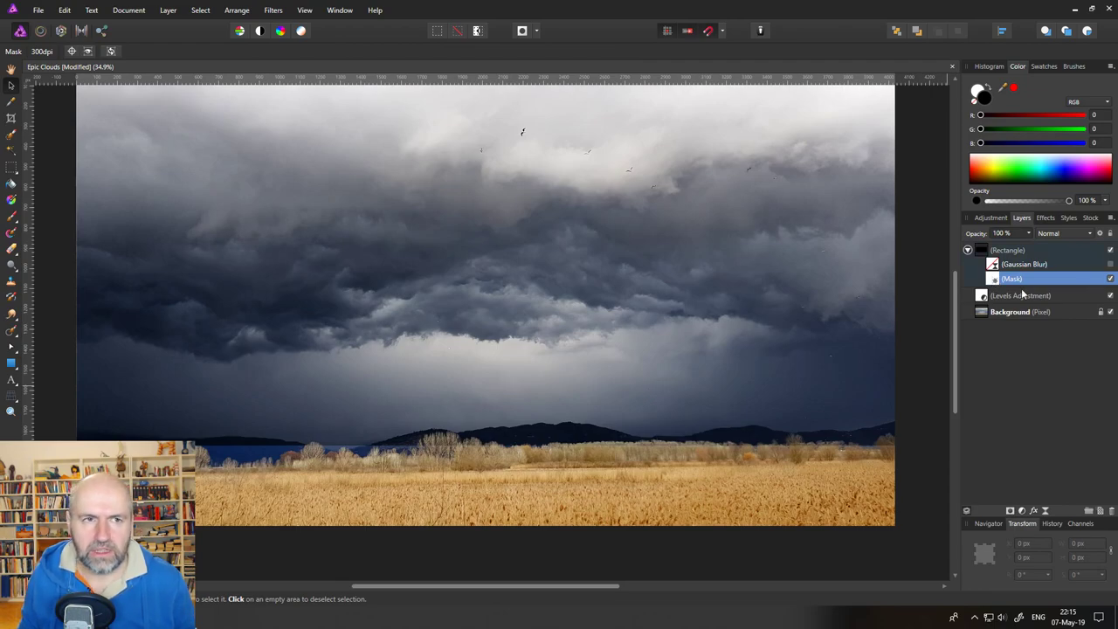
{"action": "left_click", "coordinate": [168, 11]}
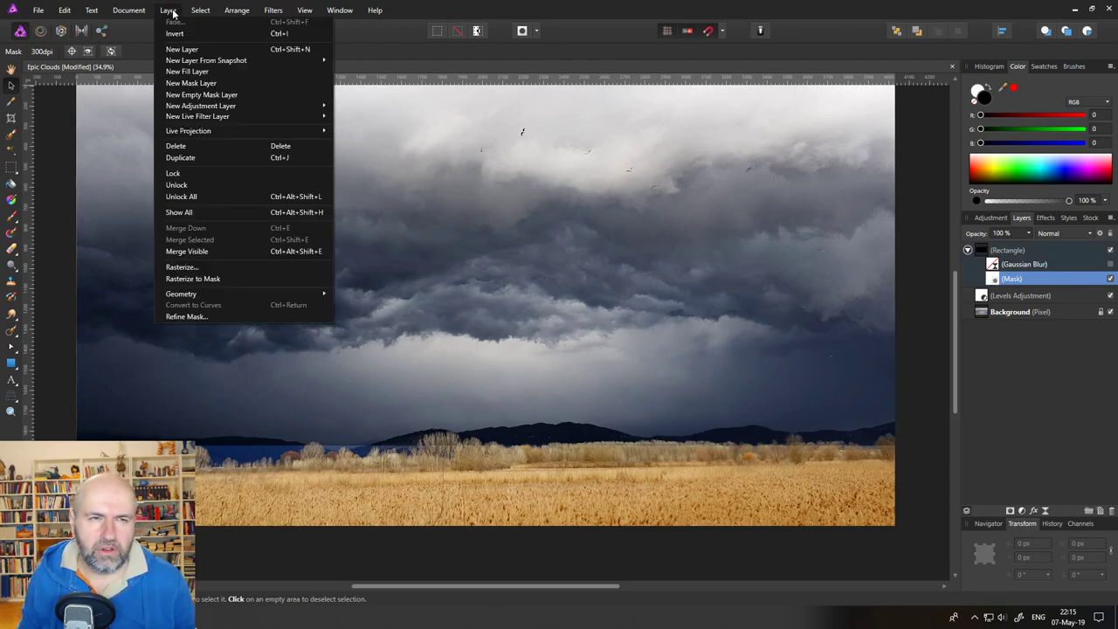
{"action": "left_click", "coordinate": [185, 35]}
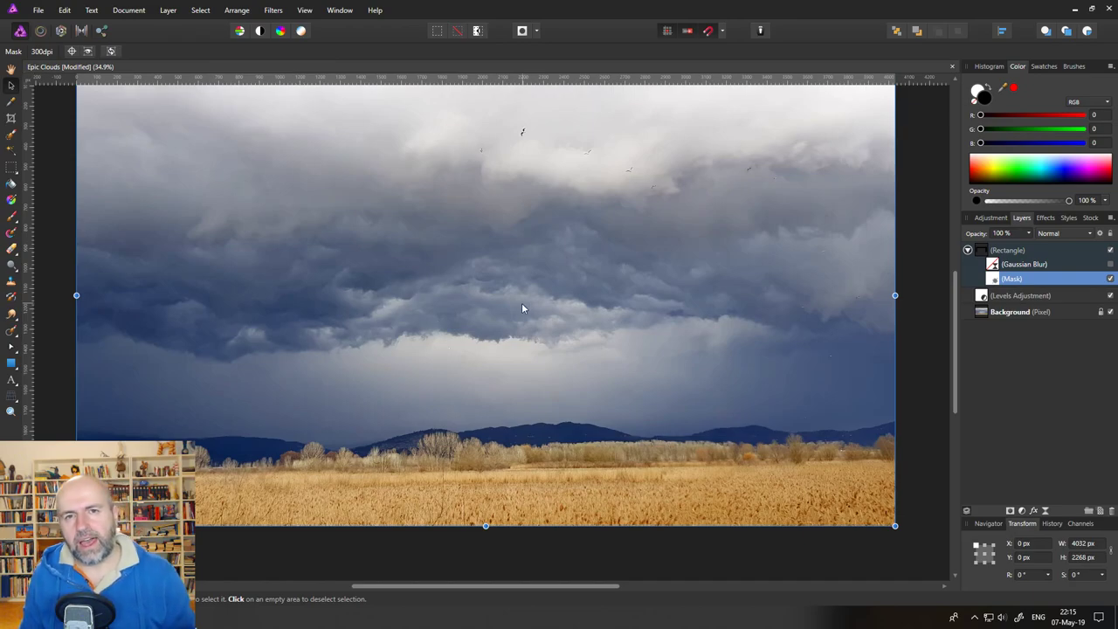
{"action": "left_click", "coordinate": [11, 217]}
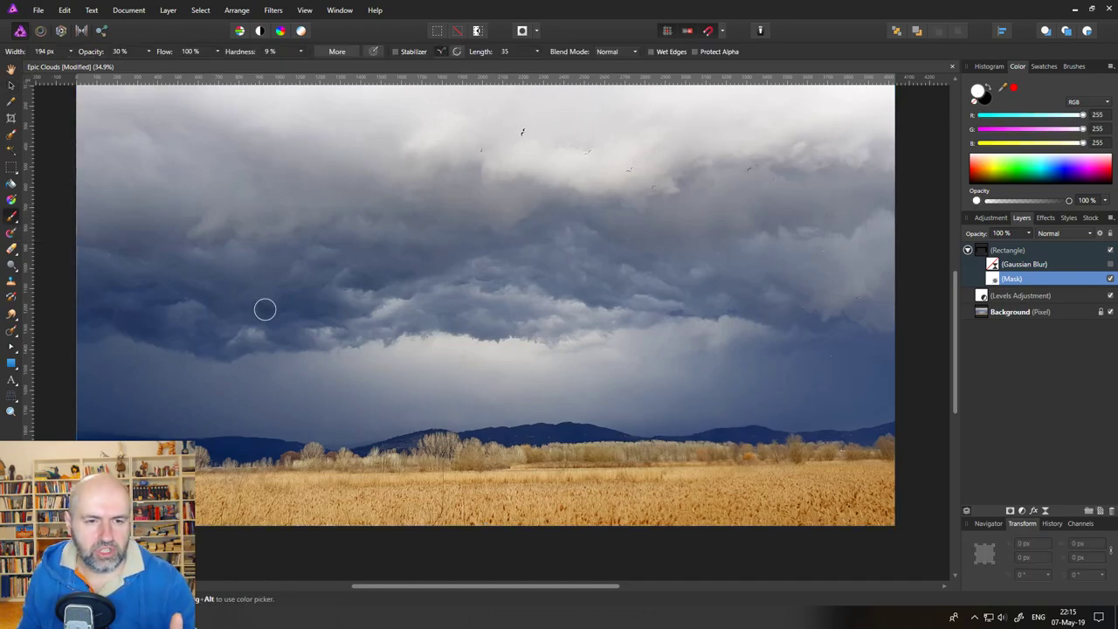
{"action": "left_click", "coordinate": [72, 51]}
{"action": "left_click_drag", "start_coordinate": [92, 68], "coordinate": [99, 66]}
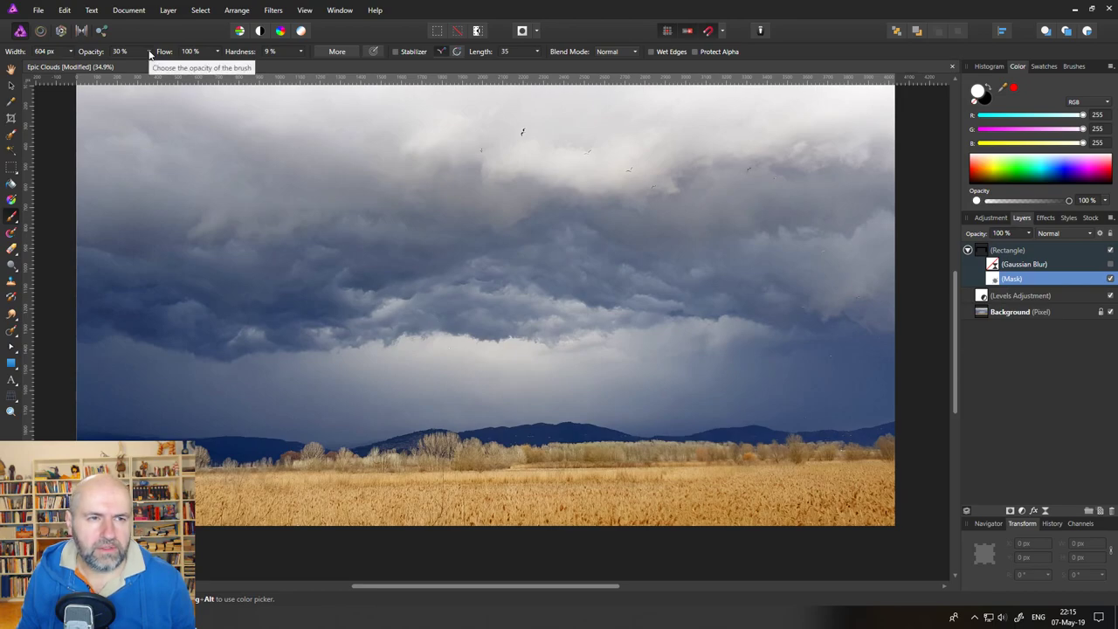
{"action": "left_click_drag", "start_coordinate": [150, 54], "coordinate": [159, 56]}
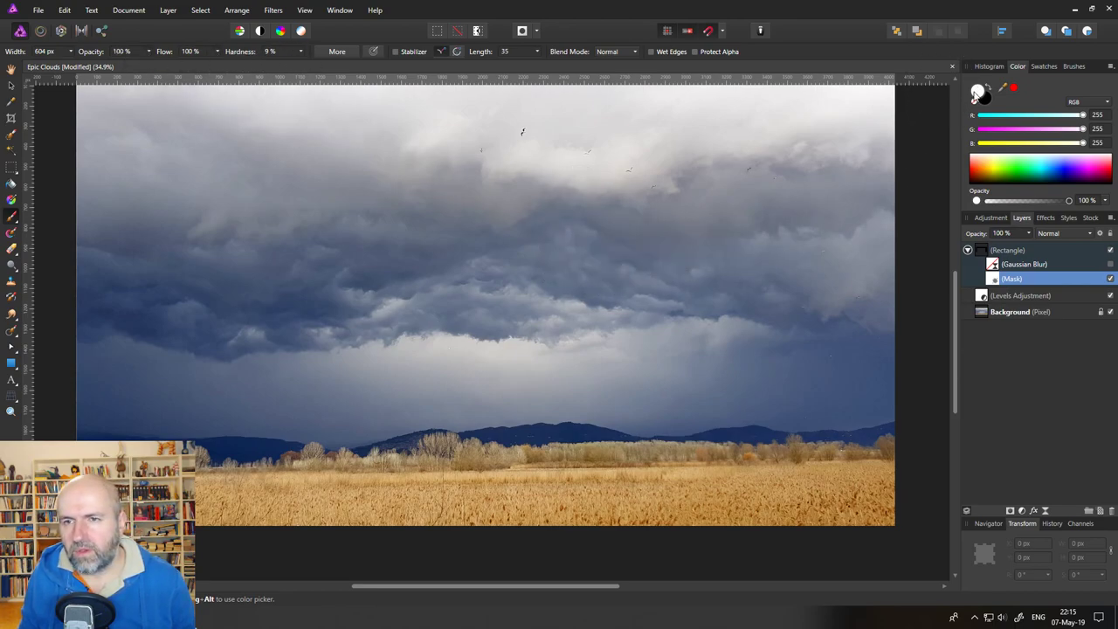
{"action": "mouse_move", "coordinate": [649, 295]}
{"action": "left_mouse_down"}
{"action": "mouse_move", "coordinate": [469, 308]}
{"action": "mouse_move", "coordinate": [615, 278]}
{"action": "mouse_move", "coordinate": [462, 287]}
{"action": "mouse_move", "coordinate": [525, 275]}
{"action": "mouse_move", "coordinate": [521, 290]}
{"action": "mouse_move", "coordinate": [403, 324]}
{"action": "mouse_move", "coordinate": [375, 309]}
{"action": "mouse_move", "coordinate": [397, 299]}
{"action": "mouse_move", "coordinate": [225, 354]}
{"action": "mouse_move", "coordinate": [85, 288]}
{"action": "mouse_move", "coordinate": [241, 257]}
{"action": "mouse_move", "coordinate": [222, 244]}
{"action": "mouse_move", "coordinate": [191, 254]}
{"action": "mouse_move", "coordinate": [399, 209]}
{"action": "mouse_move", "coordinate": [386, 249]}
{"action": "mouse_move", "coordinate": [418, 274]}
{"action": "mouse_move", "coordinate": [351, 299]}
{"action": "mouse_move", "coordinate": [233, 295]}
{"action": "mouse_move", "coordinate": [157, 254]}
{"action": "mouse_move", "coordinate": [101, 166]}
{"action": "mouse_move", "coordinate": [186, 188]}
{"action": "mouse_move", "coordinate": [237, 235]}
{"action": "mouse_move", "coordinate": [293, 309]}
{"action": "mouse_move", "coordinate": [270, 326]}
{"action": "mouse_move", "coordinate": [530, 285]}
{"action": "mouse_move", "coordinate": [783, 220]}
{"action": "mouse_move", "coordinate": [775, 199]}
{"action": "mouse_move", "coordinate": [785, 212]}
{"action": "mouse_move", "coordinate": [781, 375]}
{"action": "mouse_move", "coordinate": [789, 360]}
{"action": "mouse_move", "coordinate": [659, 407]}
{"action": "left_mouse_up"}
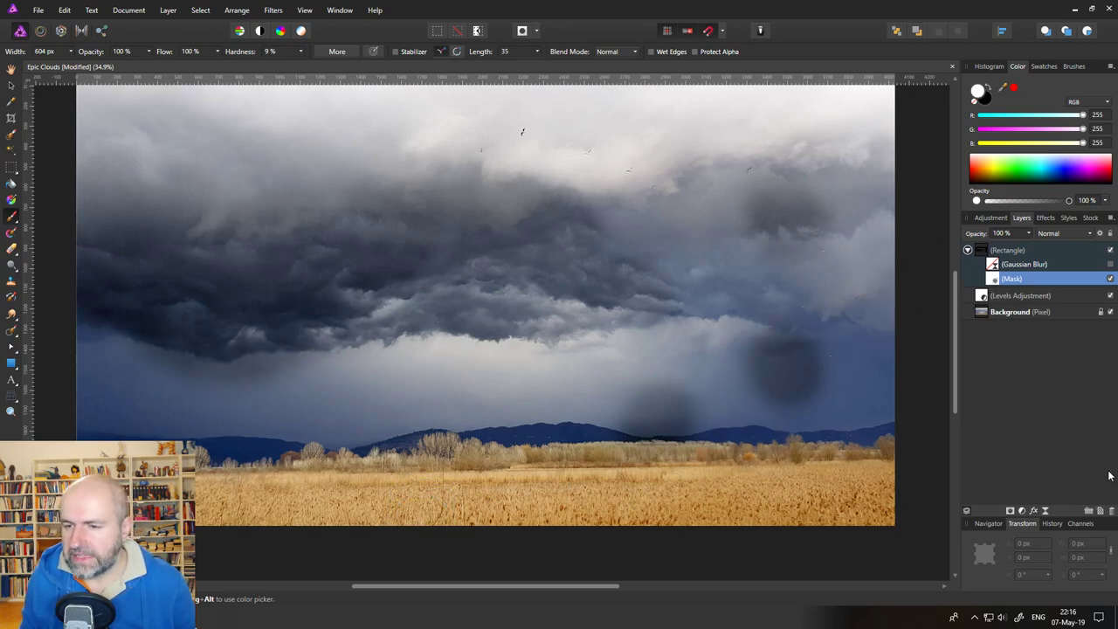
Delete the trial mask and turn the rectangle's Gaussian Blur back on.
{"action": "left_click", "coordinate": [1111, 511]}
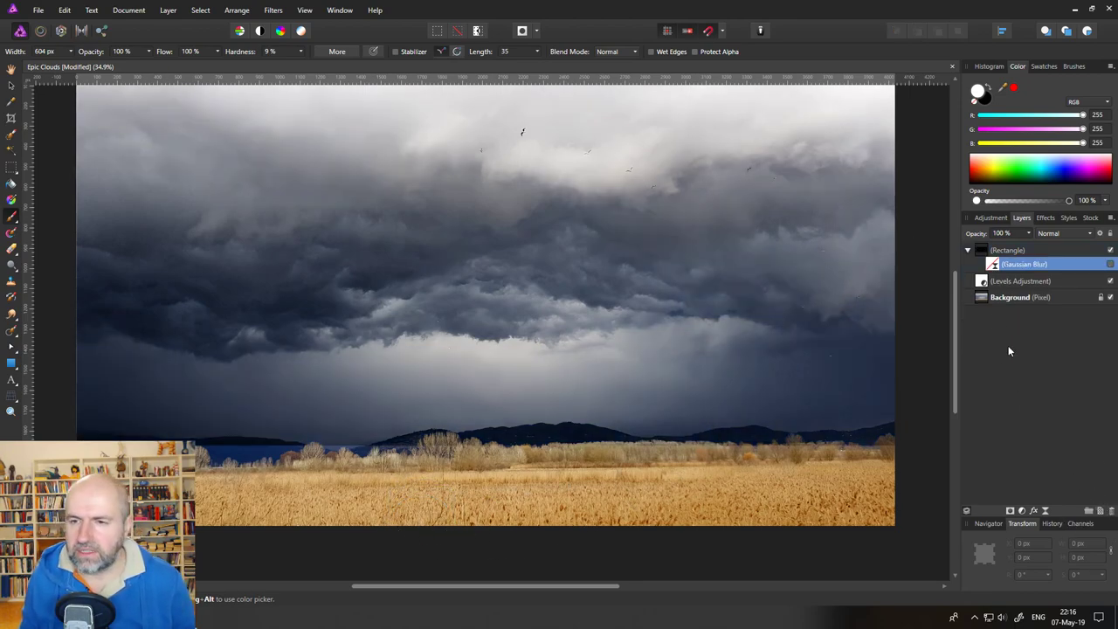
{"action": "left_click", "coordinate": [981, 252]}
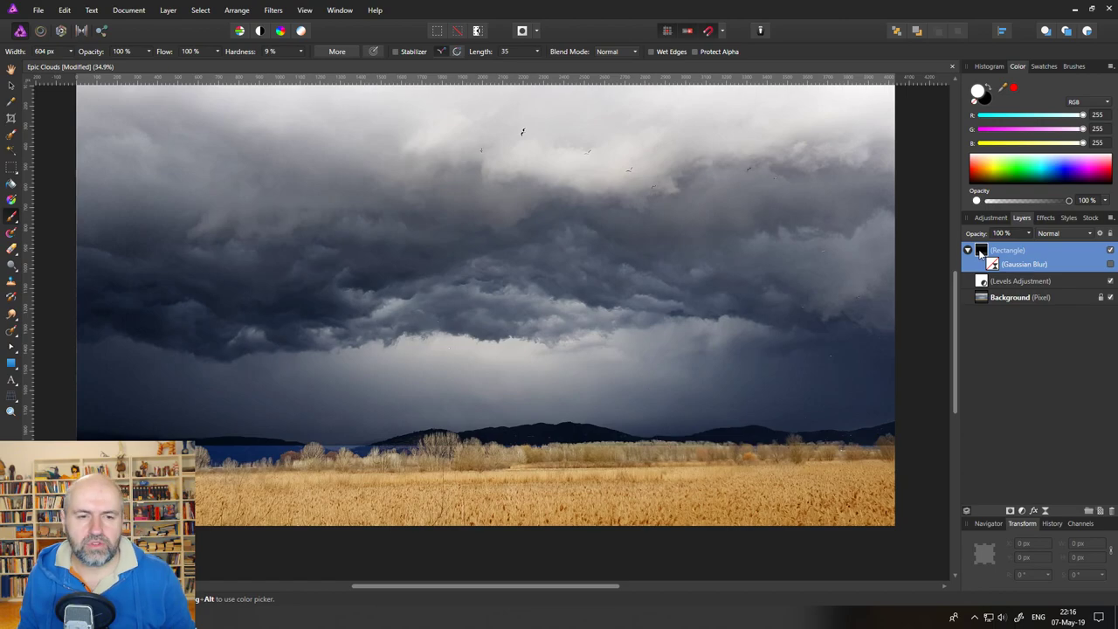
{"action": "left_click", "coordinate": [1111, 264]}
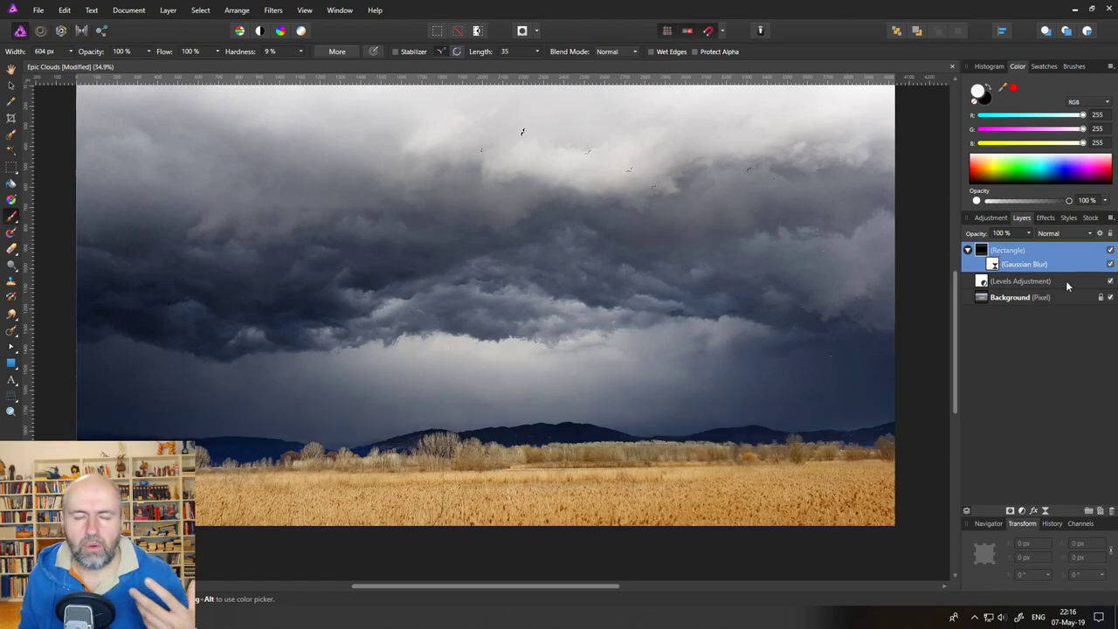
Duplicate the rectangle layer and set the copy's opacity to 25%.
{"action": "right_click", "coordinate": [987, 255]}
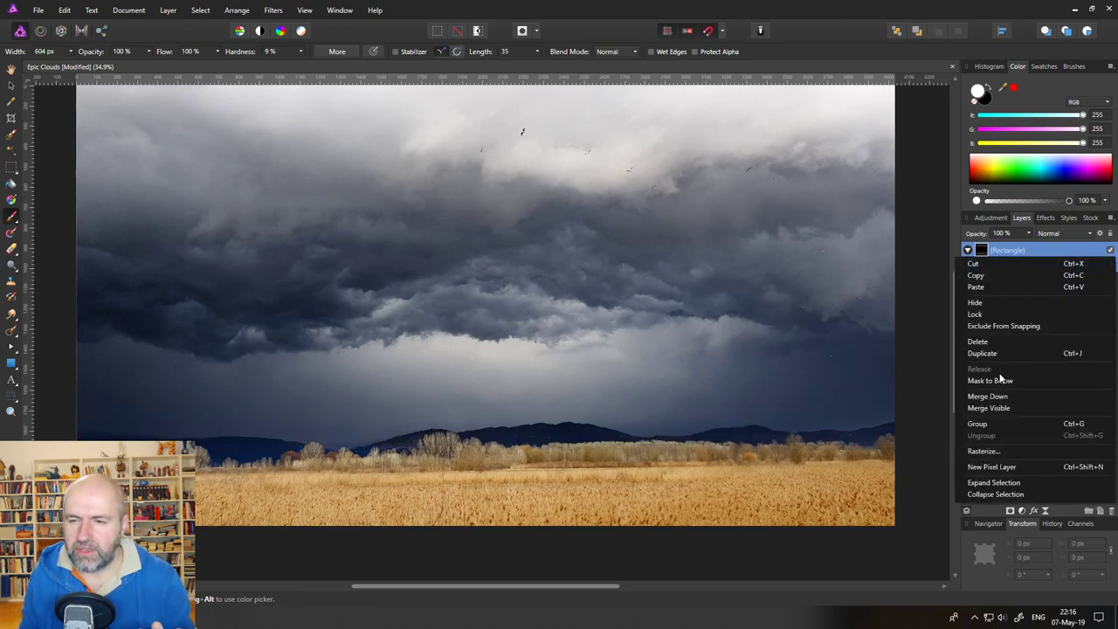
{"action": "left_click", "coordinate": [993, 354]}
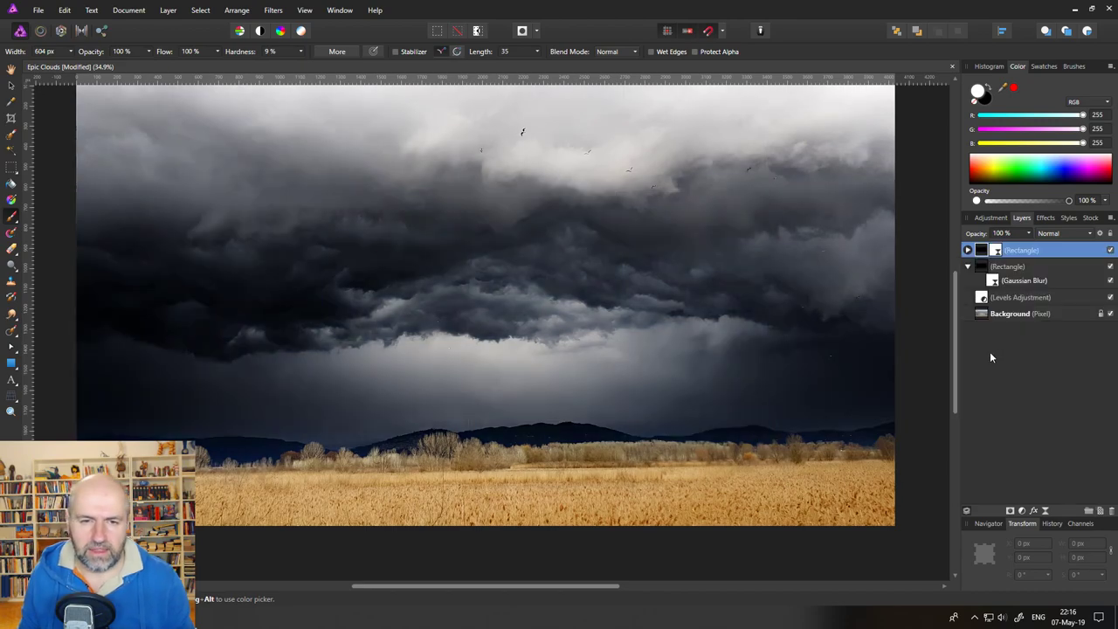
{"action": "left_click_drag", "start_coordinate": [1031, 249], "coordinate": [991, 252]}
{"action": "left_click", "coordinate": [1030, 236]}
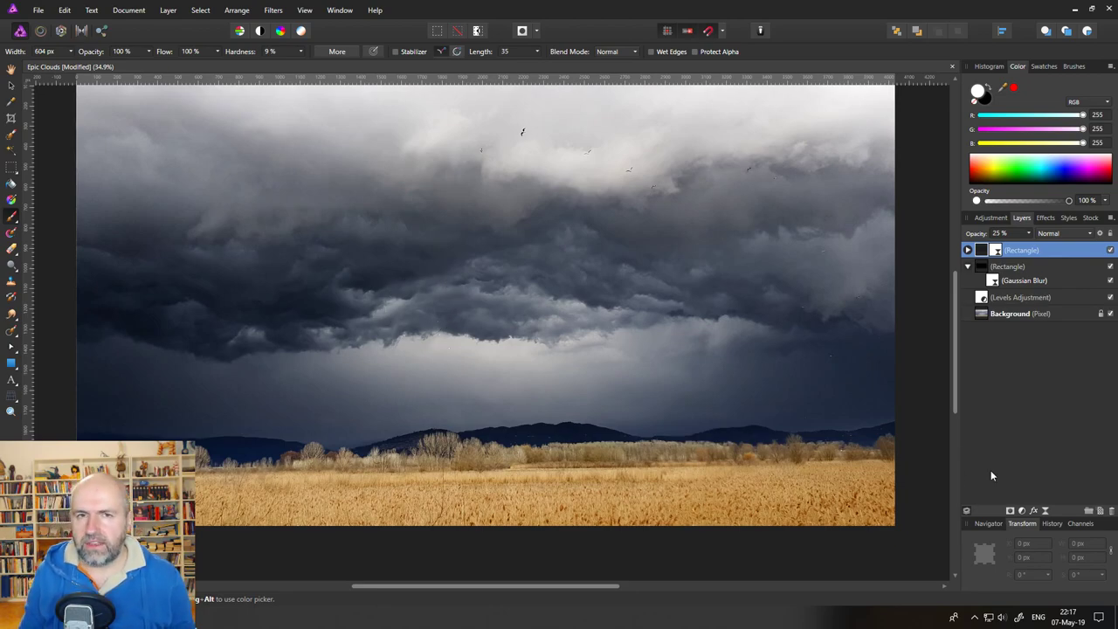
On a new pixel layer, paint soft white light along the lower clouds with a 305 px brush at 50% opacity and flow.
{"action": "left_click", "coordinate": [1100, 512]}
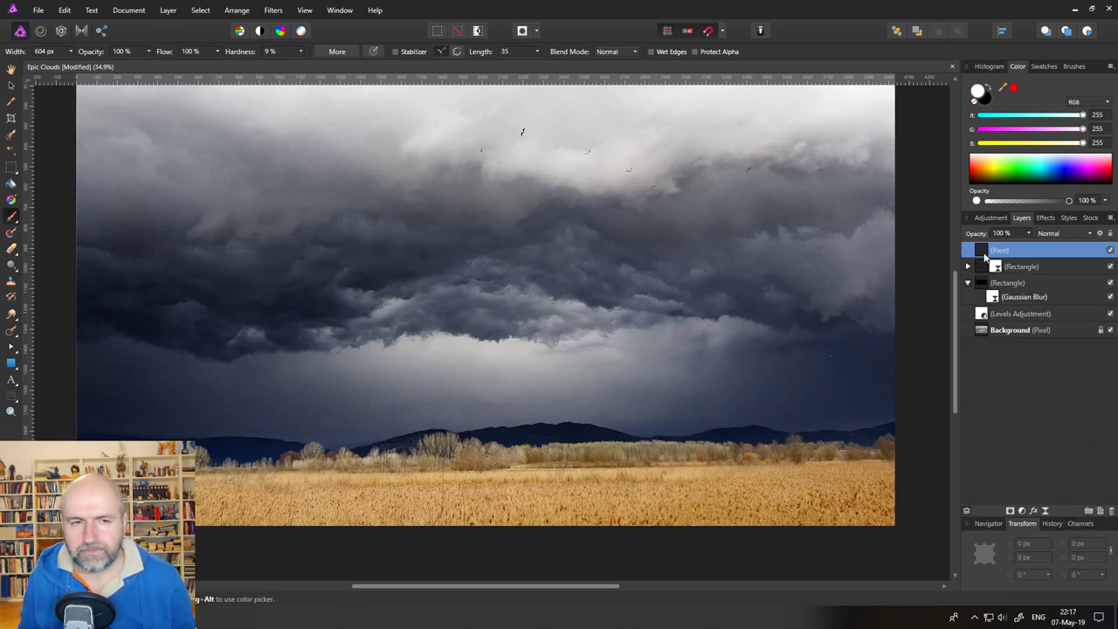
{"action": "left_click", "coordinate": [11, 220]}
{"action": "left_click", "coordinate": [71, 52]}
{"action": "left_click_drag", "start_coordinate": [64, 68], "coordinate": [57, 68]}
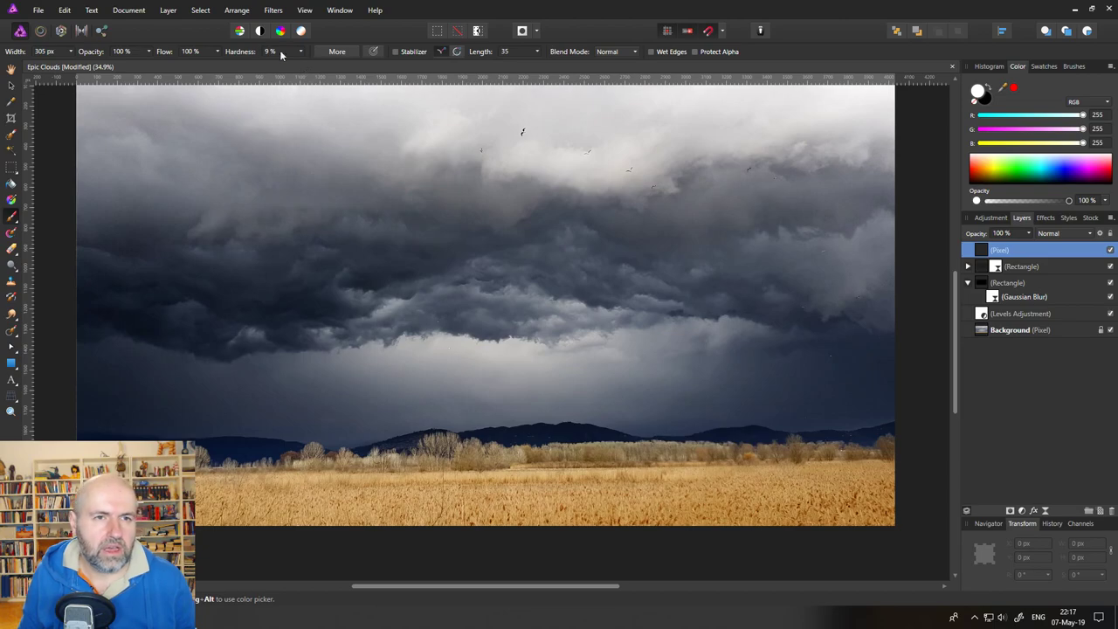
{"action": "left_click", "coordinate": [149, 53]}
{"action": "left_click_drag", "start_coordinate": [149, 67], "coordinate": [111, 66]}
{"action": "left_click", "coordinate": [218, 53]}
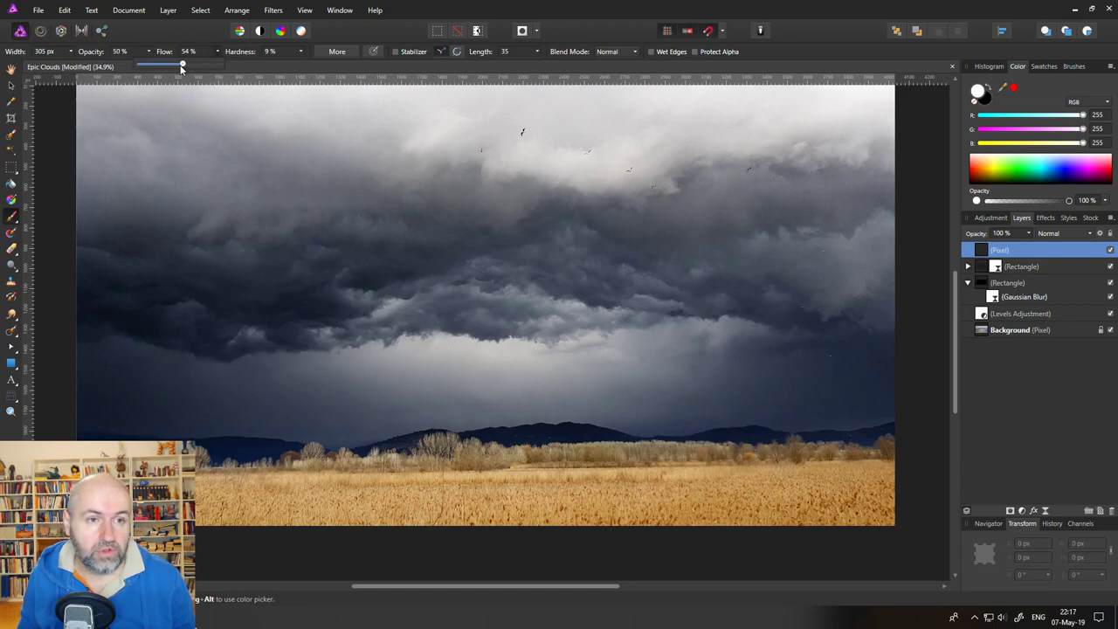
{"action": "left_click_drag", "start_coordinate": [178, 65], "coordinate": [180, 65]}
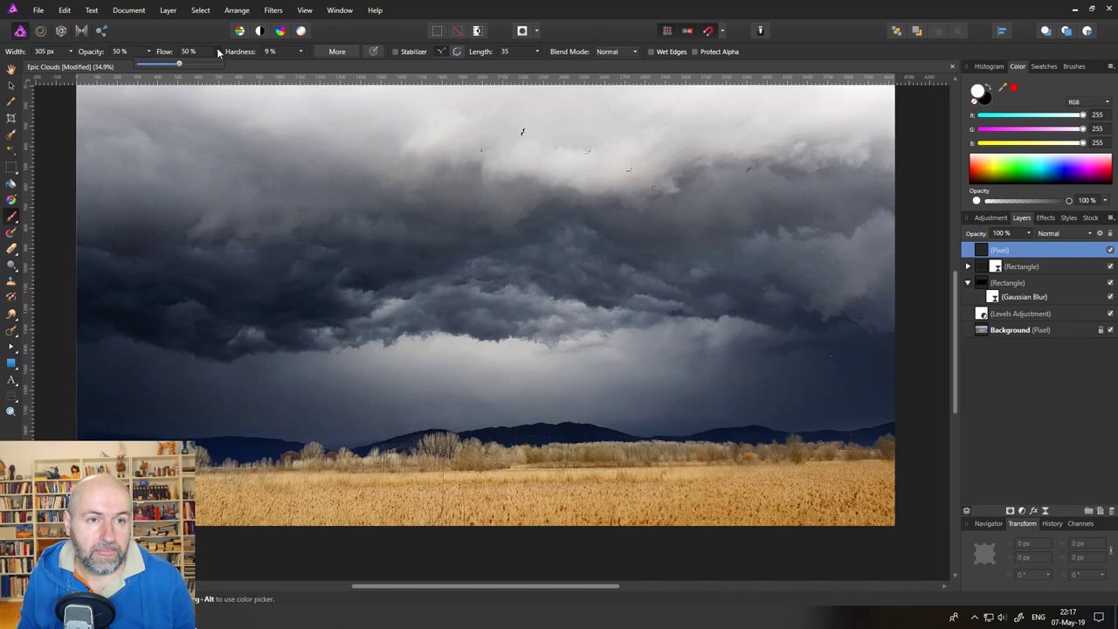
{"action": "left_click", "coordinate": [218, 52]}
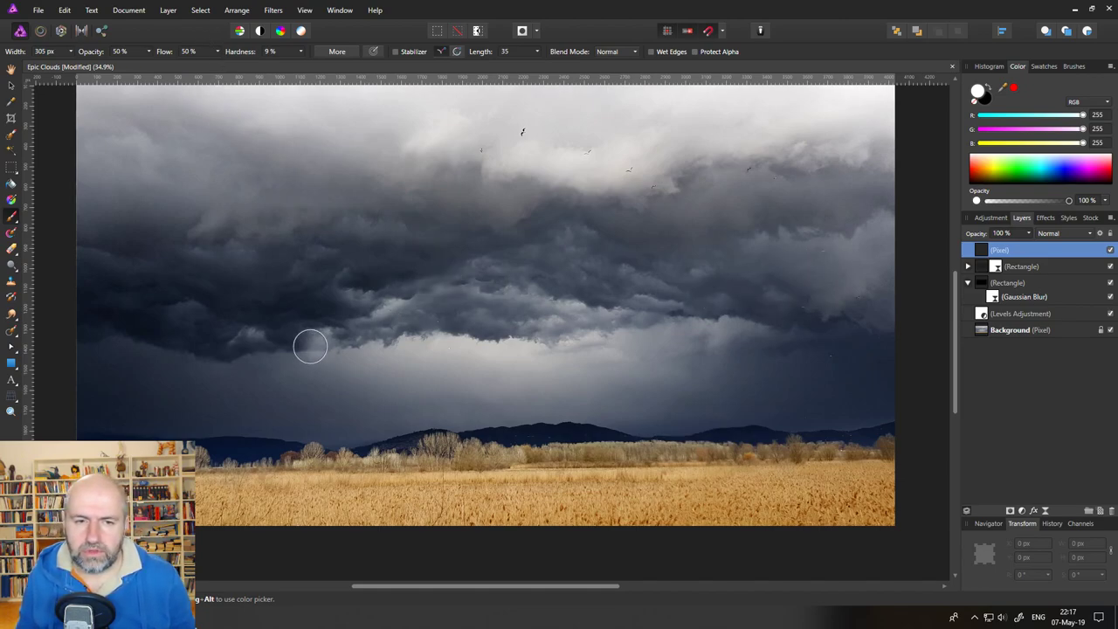
{"action": "mouse_move", "coordinate": [407, 319]}
{"action": "left_mouse_down"}
{"action": "mouse_move", "coordinate": [367, 316]}
{"action": "mouse_move", "coordinate": [412, 293]}
{"action": "mouse_move", "coordinate": [406, 303]}
{"action": "mouse_move", "coordinate": [477, 301]}
{"action": "mouse_move", "coordinate": [463, 287]}
{"action": "mouse_move", "coordinate": [617, 319]}
{"action": "mouse_move", "coordinate": [485, 284]}
{"action": "mouse_move", "coordinate": [645, 346]}
{"action": "left_mouse_up"}
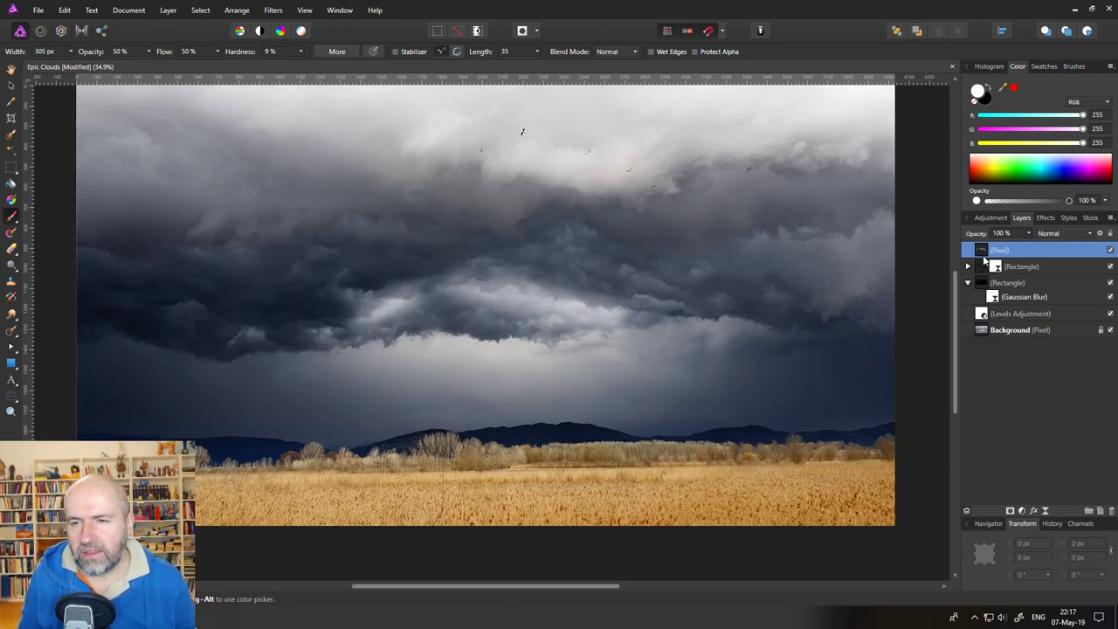
Lower the top layer's underlying blend range dark end and curve it (54.1% in, 43.8% out).
{"action": "left_click", "coordinate": [1100, 233]}
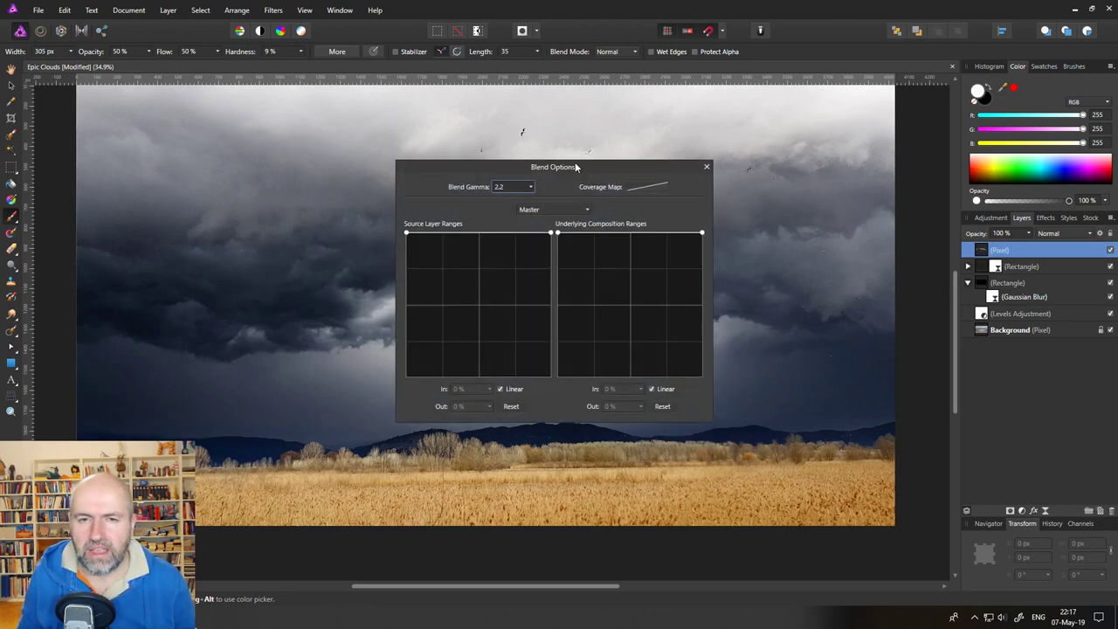
{"action": "left_click_drag", "start_coordinate": [581, 167], "coordinate": [846, 168]}
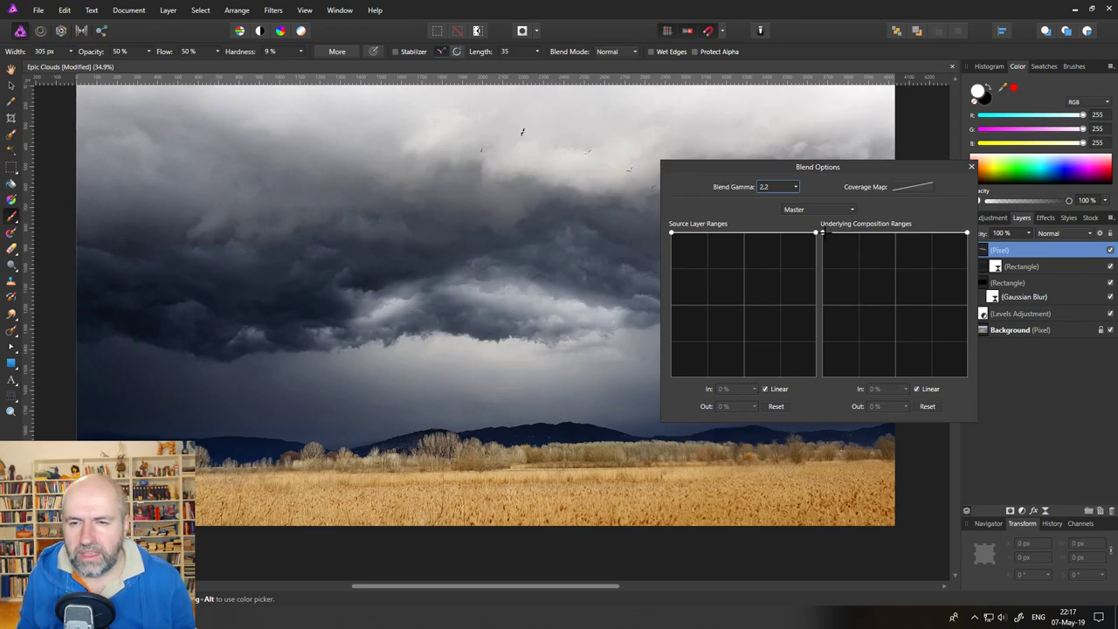
{"action": "left_click_drag", "start_coordinate": [823, 232], "coordinate": [817, 387]}
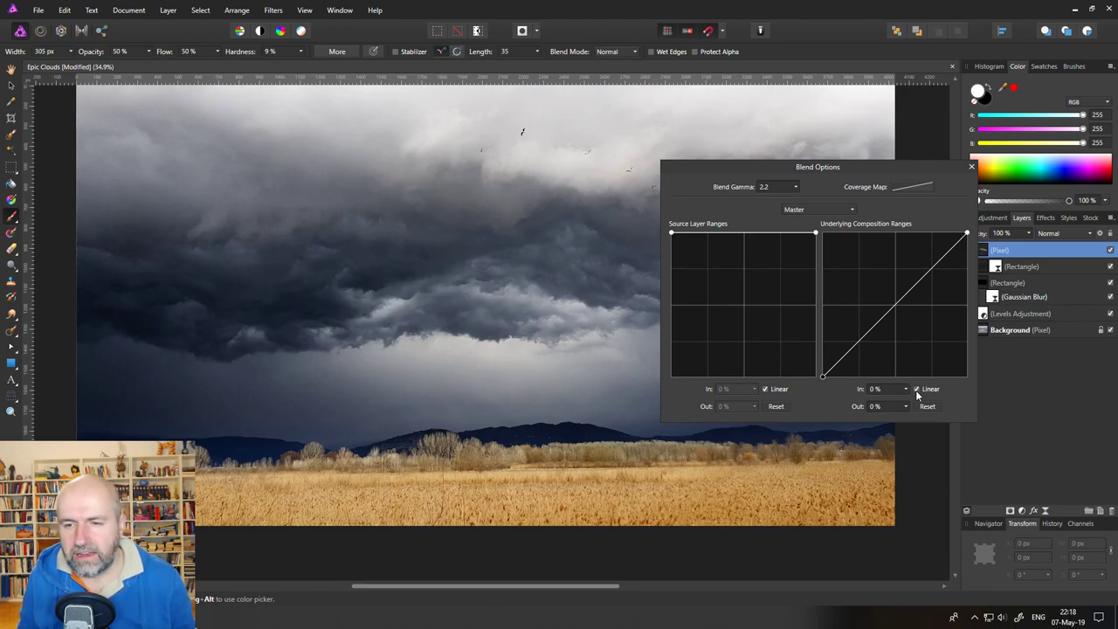
{"action": "left_click", "coordinate": [896, 305]}
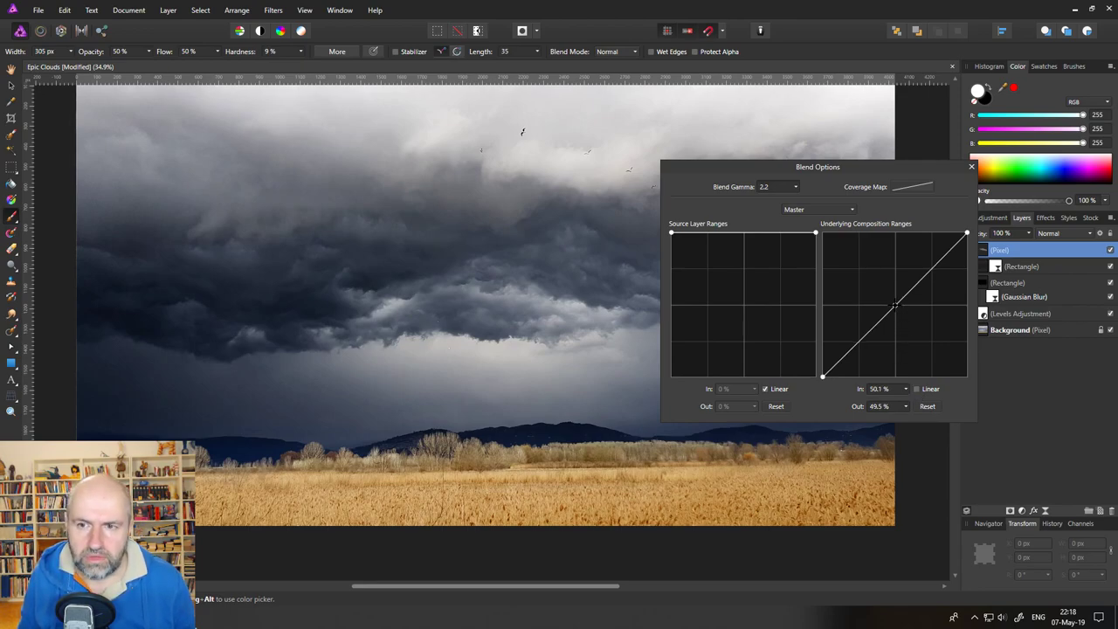
{"action": "mouse_move", "coordinate": [896, 306]}
{"action": "left_mouse_down"}
{"action": "mouse_move", "coordinate": [869, 281]}
{"action": "mouse_move", "coordinate": [911, 352]}
{"action": "mouse_move", "coordinate": [875, 297]}
{"action": "mouse_move", "coordinate": [896, 328]}
{"action": "mouse_move", "coordinate": [901, 313]}
{"action": "left_mouse_up"}
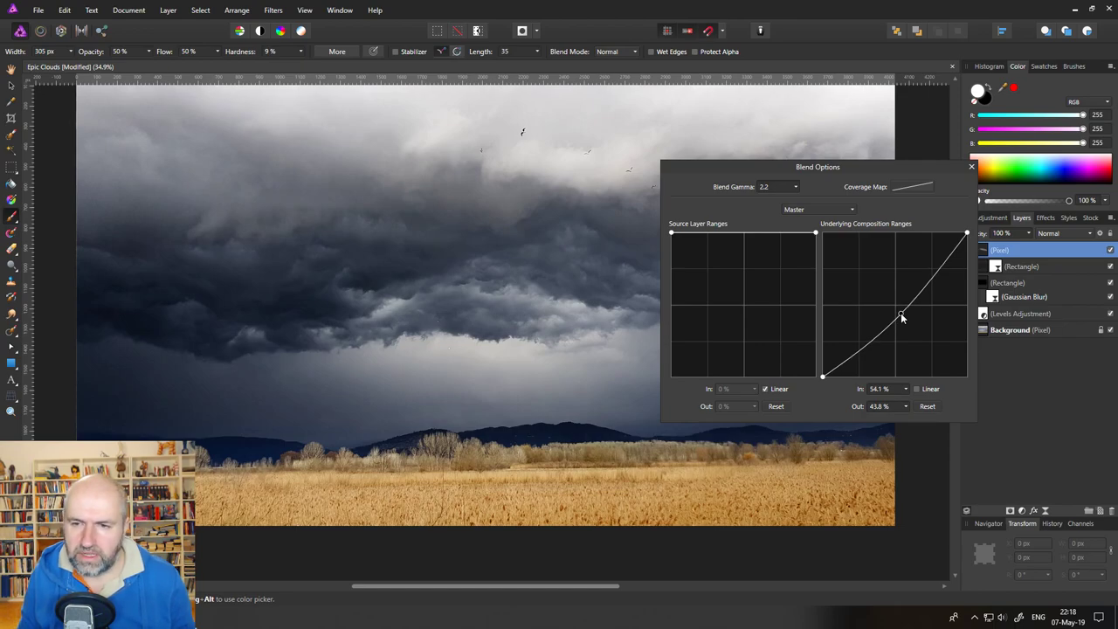
Close the top Pixel layer's blend range settings.
{"action": "left_click", "coordinate": [971, 167]}
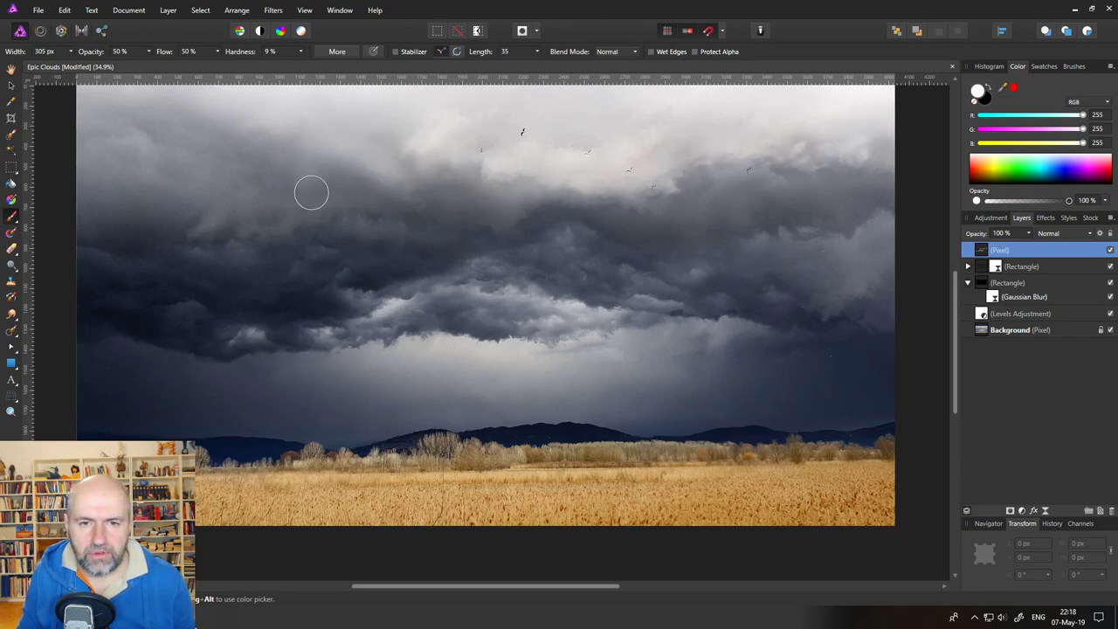
Set the underlying composition curve point to 59% in, 47.5% out, then close Blend Options.
{"action": "left_click", "coordinate": [1100, 236]}
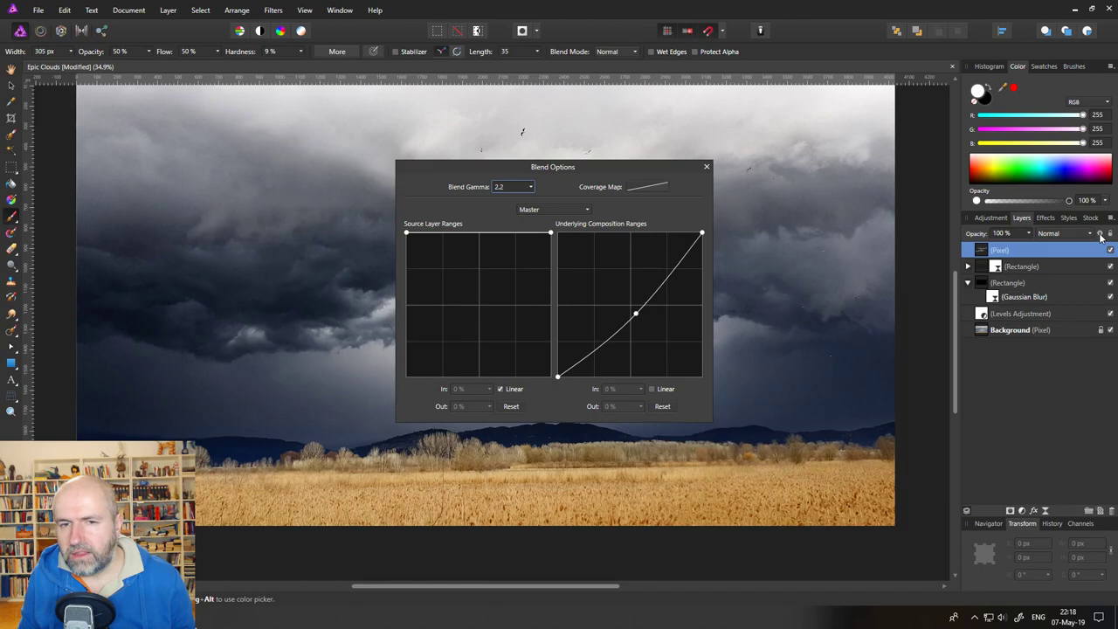
{"action": "left_click_drag", "start_coordinate": [590, 176], "coordinate": [861, 354]}
{"action": "mouse_move", "coordinate": [906, 491]}
{"action": "left_mouse_down"}
{"action": "mouse_move", "coordinate": [919, 500]}
{"action": "mouse_move", "coordinate": [874, 452]}
{"action": "mouse_move", "coordinate": [921, 509]}
{"action": "mouse_move", "coordinate": [878, 456]}
{"action": "mouse_move", "coordinate": [914, 496]}
{"action": "mouse_move", "coordinate": [898, 478]}
{"action": "mouse_move", "coordinate": [913, 485]}
{"action": "left_mouse_up"}
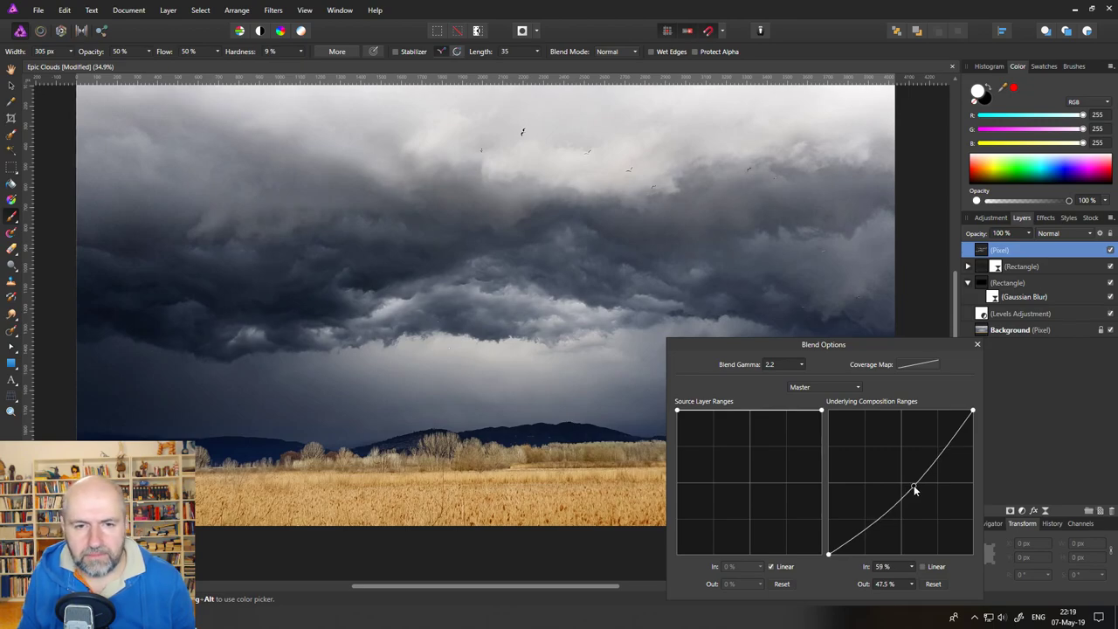
{"action": "left_click", "coordinate": [978, 345]}
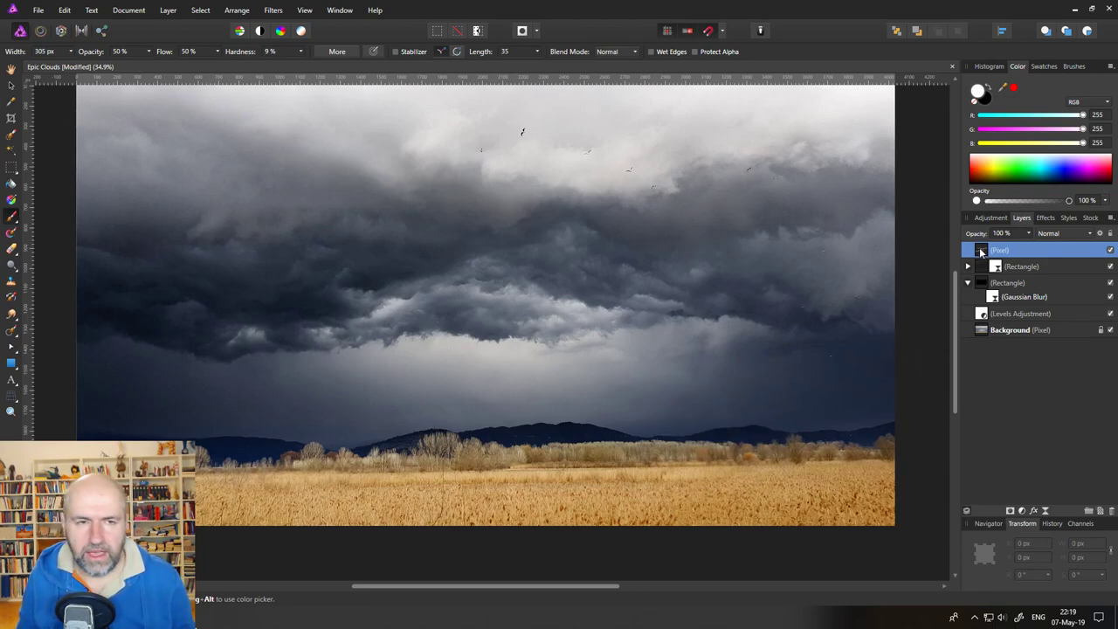
Draw a white-filled rectangle covering the whole image.
{"action": "scroll", "coordinate": [670, 449], "scroll_direction": "up", "scroll_amount": 2}
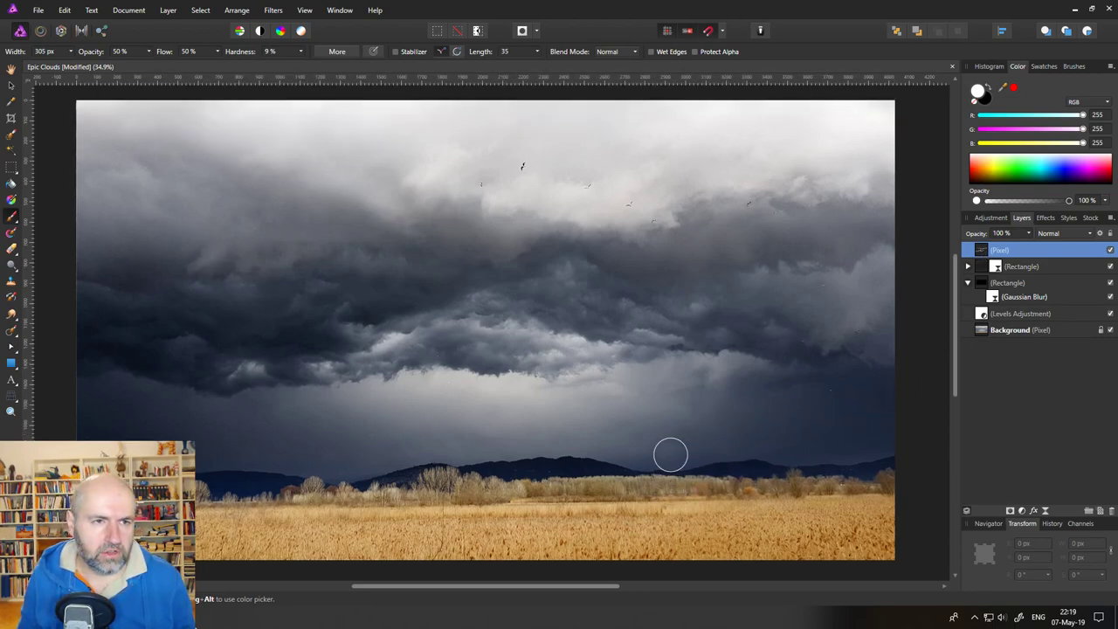
{"action": "left_click", "coordinate": [13, 363]}
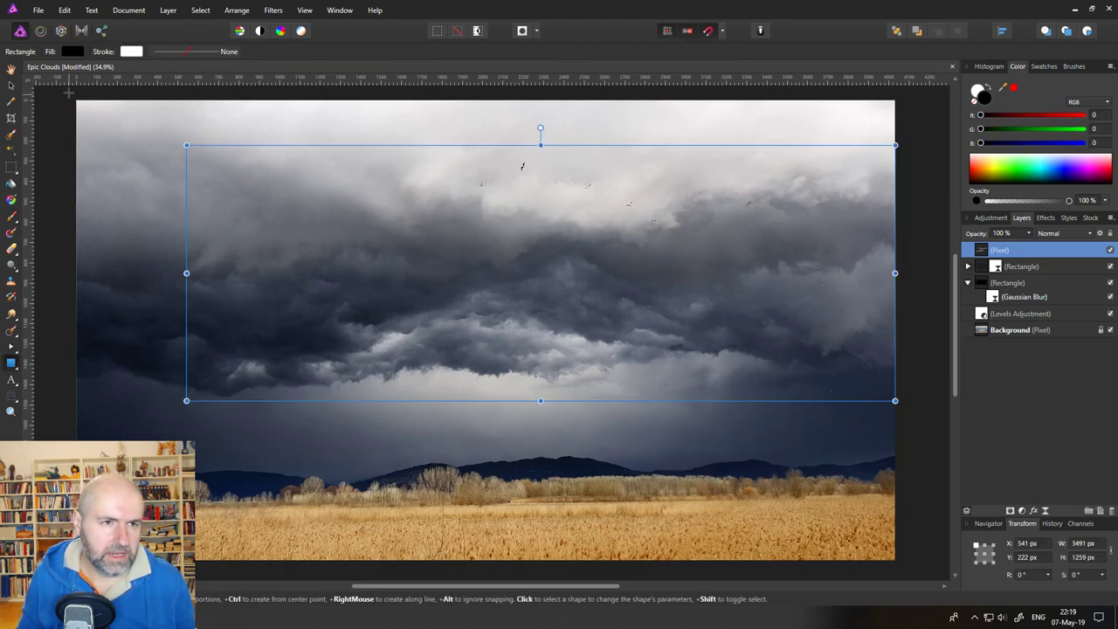
{"action": "left_click_drag", "start_coordinate": [68, 90], "coordinate": [915, 569]}
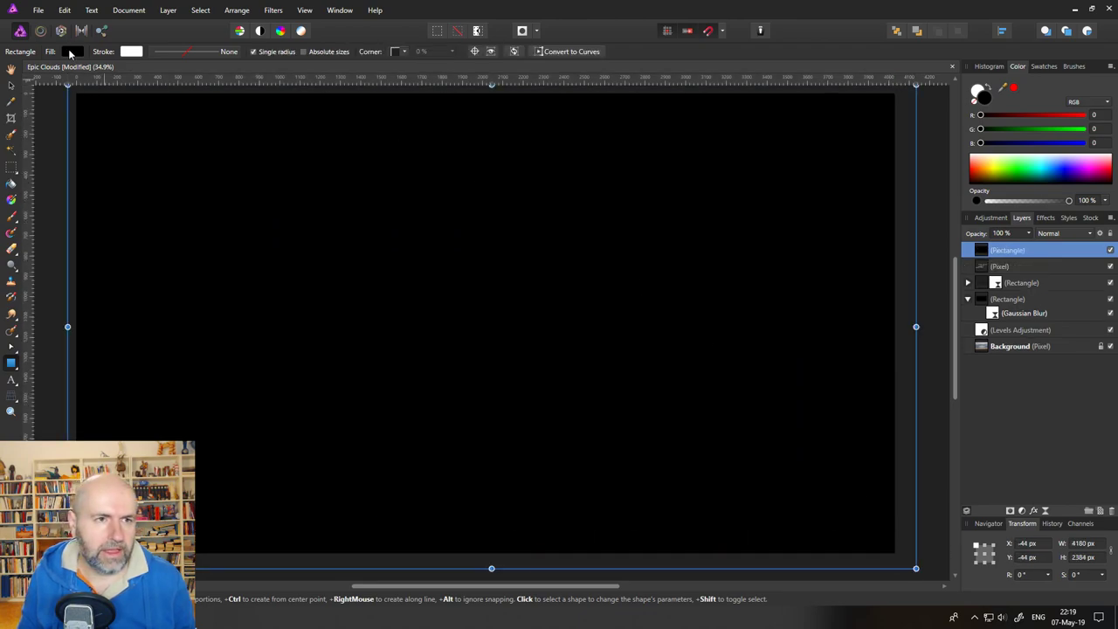
{"action": "left_click", "coordinate": [71, 51]}
{"action": "left_click_drag", "start_coordinate": [85, 167], "coordinate": [77, 141]}
{"action": "left_click", "coordinate": [70, 52]}
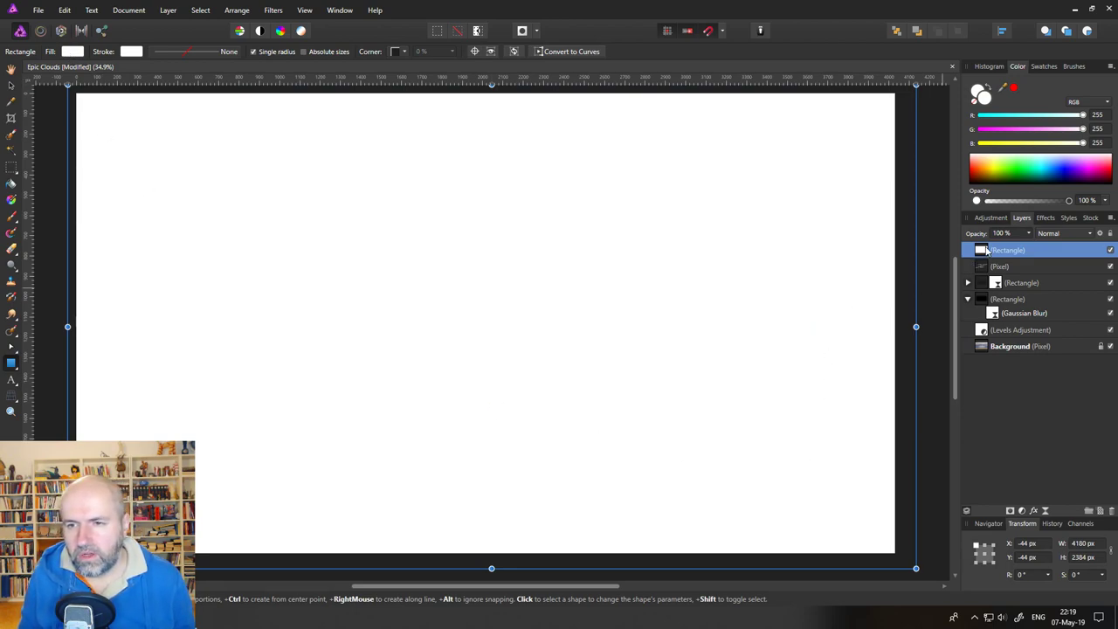
Add a mask to the rectangle layer and invert it so the rectangle is hidden.
{"action": "left_click", "coordinate": [1011, 512]}
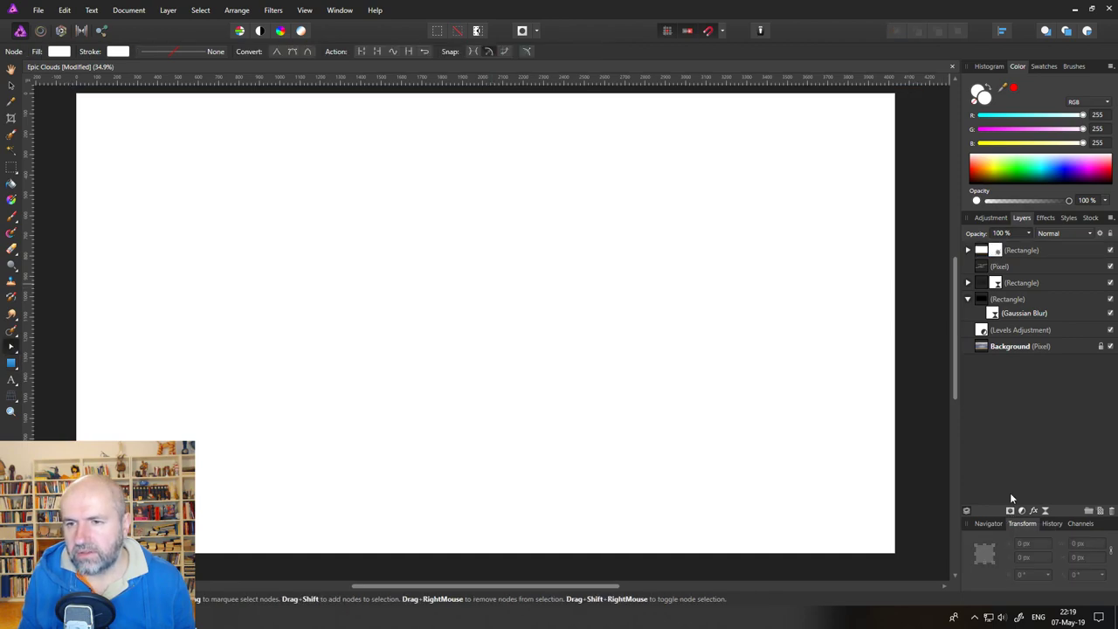
{"action": "left_click", "coordinate": [968, 252]}
{"action": "left_click", "coordinate": [994, 265]}
{"action": "left_click", "coordinate": [993, 265]}
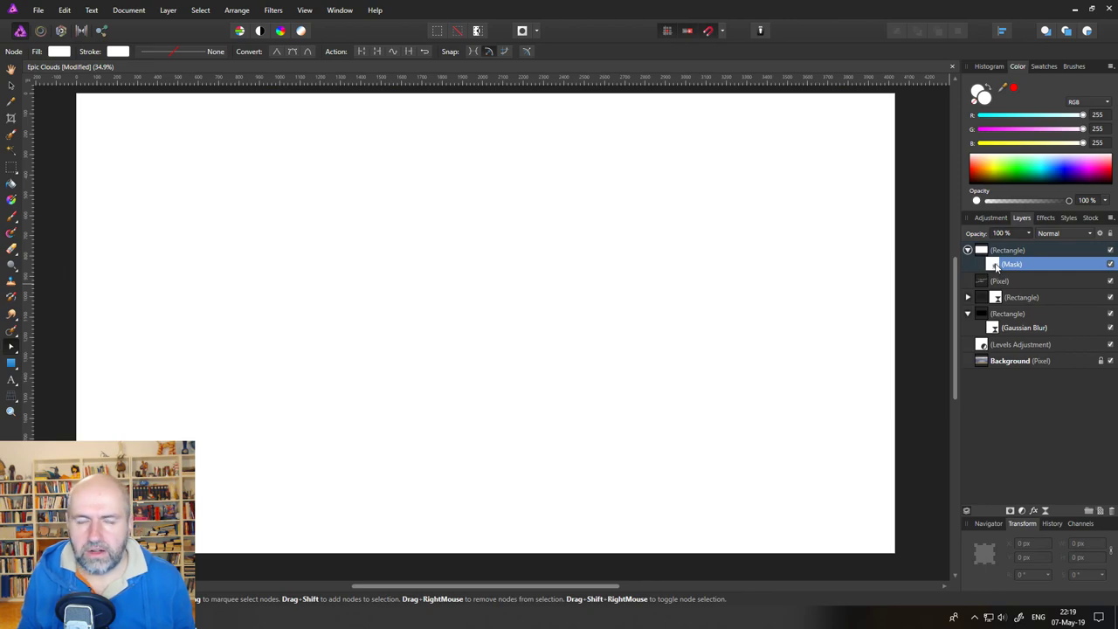
{"action": "left_click", "coordinate": [169, 11]}
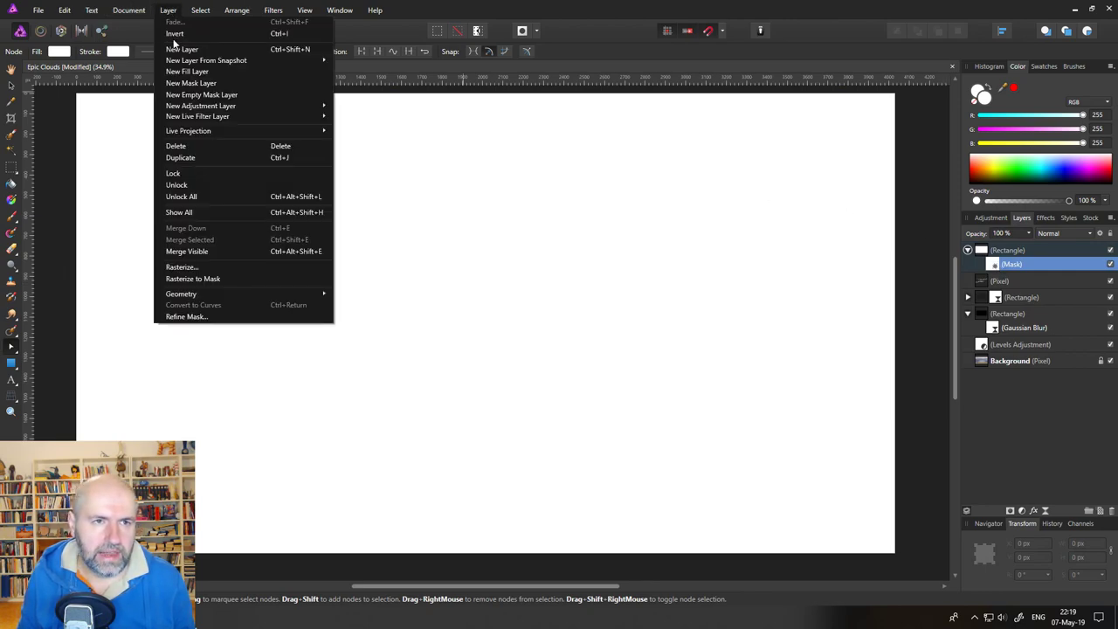
{"action": "left_click", "coordinate": [174, 35]}
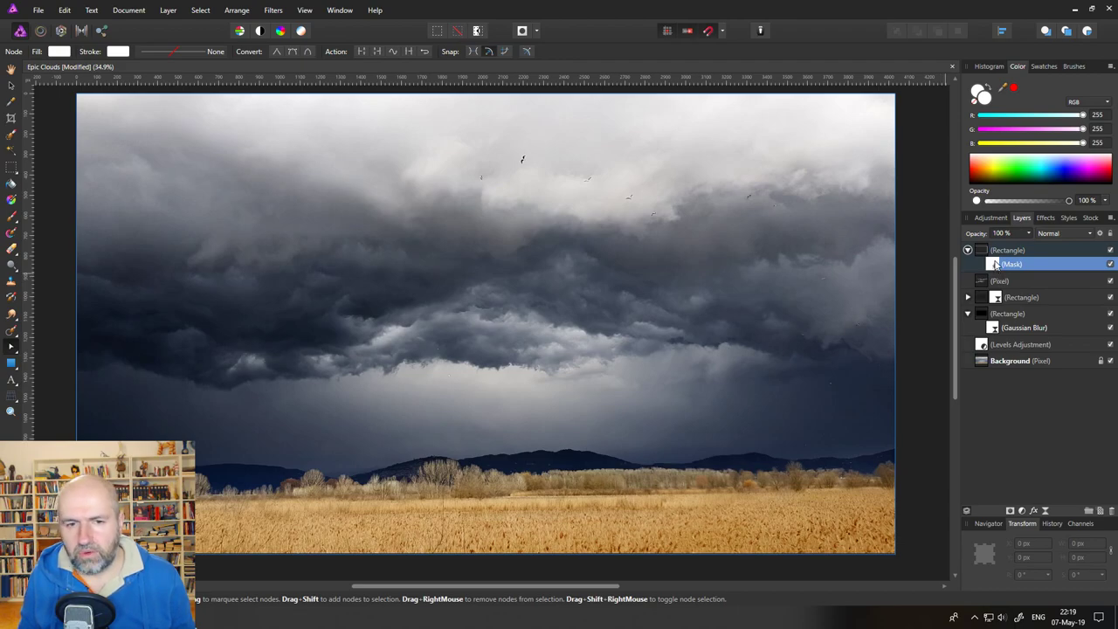
Select the Paint Brush at about 374 px width and 32% opacity.
{"action": "left_click", "coordinate": [12, 219]}
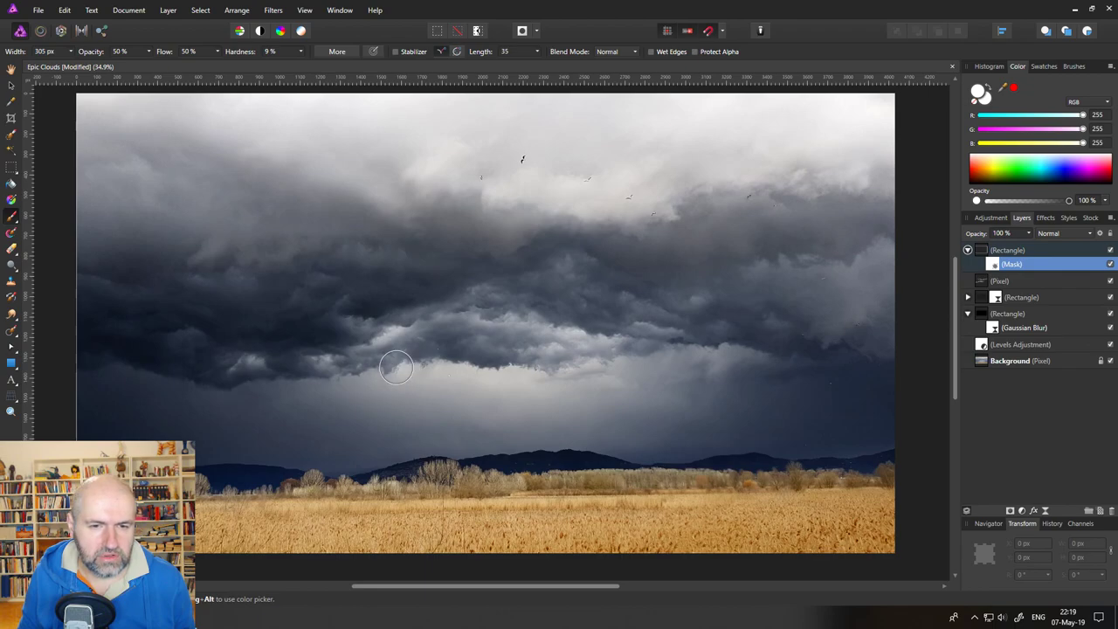
{"action": "left_click", "coordinate": [72, 53]}
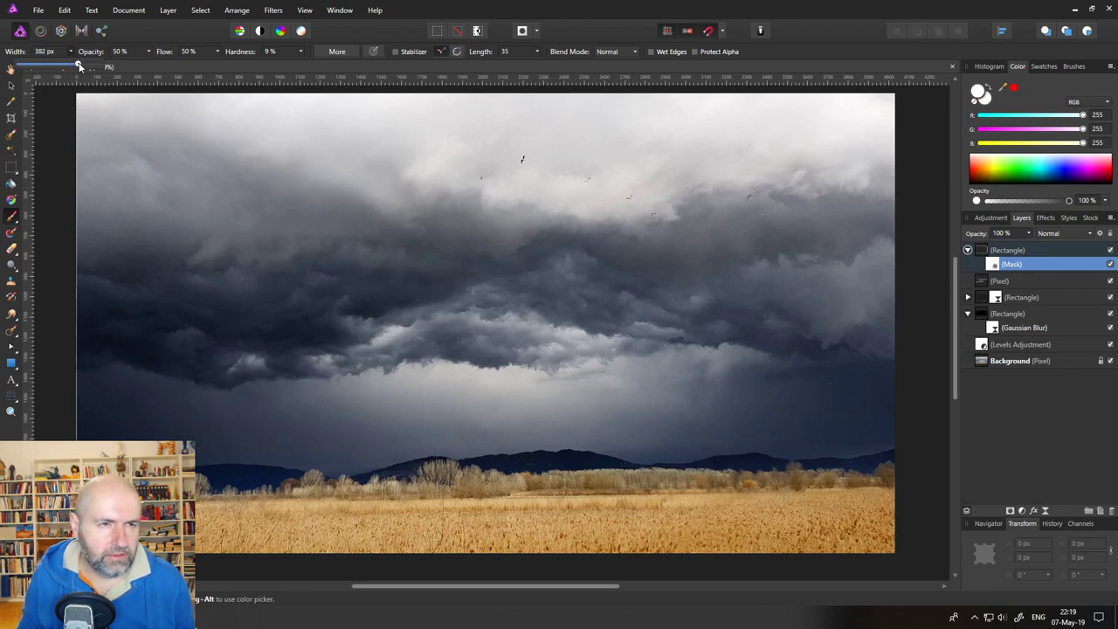
{"action": "left_click", "coordinate": [73, 53]}
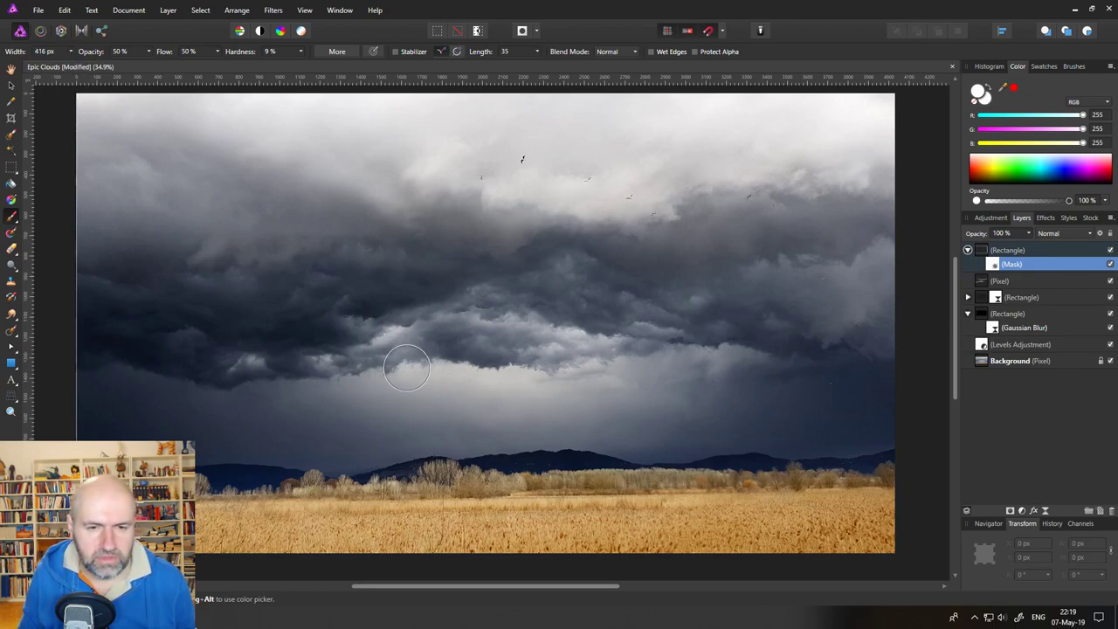
{"action": "left_click", "coordinate": [70, 52]}
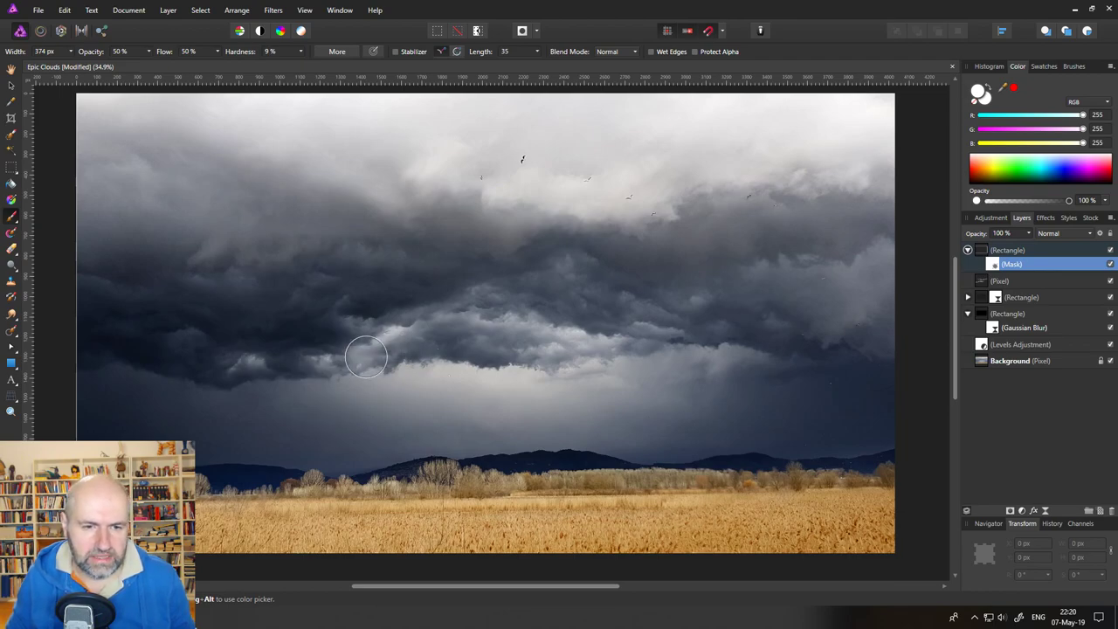
Paint soft diagonal rays from the left and central clouds down to the field.
{"action": "left_click_drag", "start_coordinate": [389, 351], "coordinate": [205, 546]}
{"action": "left_click_drag", "start_coordinate": [433, 349], "coordinate": [262, 533]}
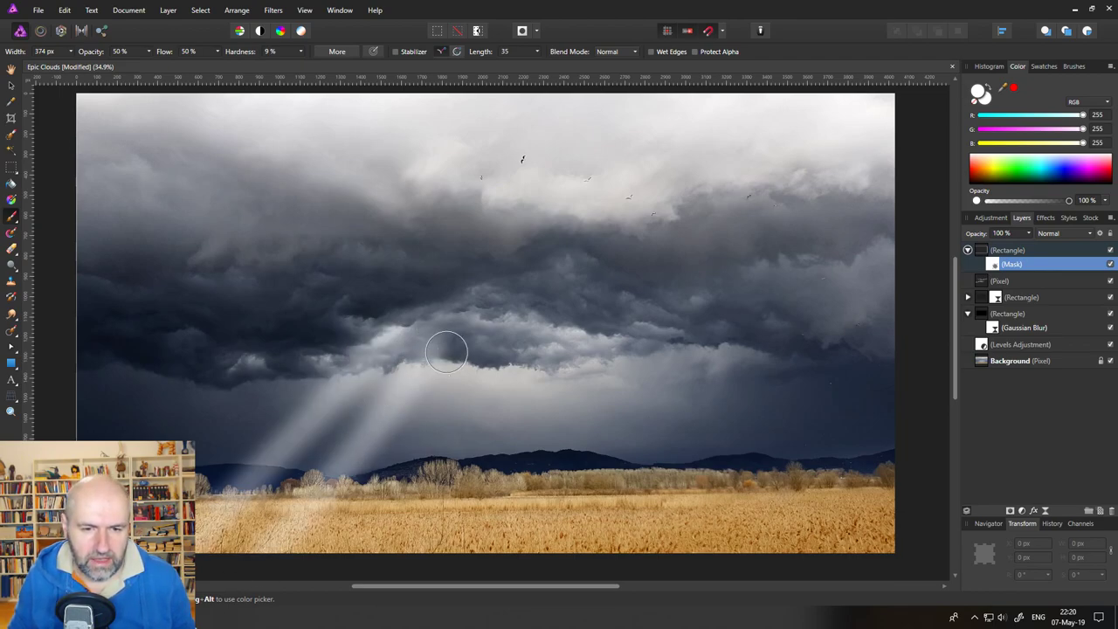
{"action": "left_click_drag", "start_coordinate": [450, 349], "coordinate": [297, 533]}
{"action": "left_click_drag", "start_coordinate": [390, 339], "coordinate": [267, 498]}
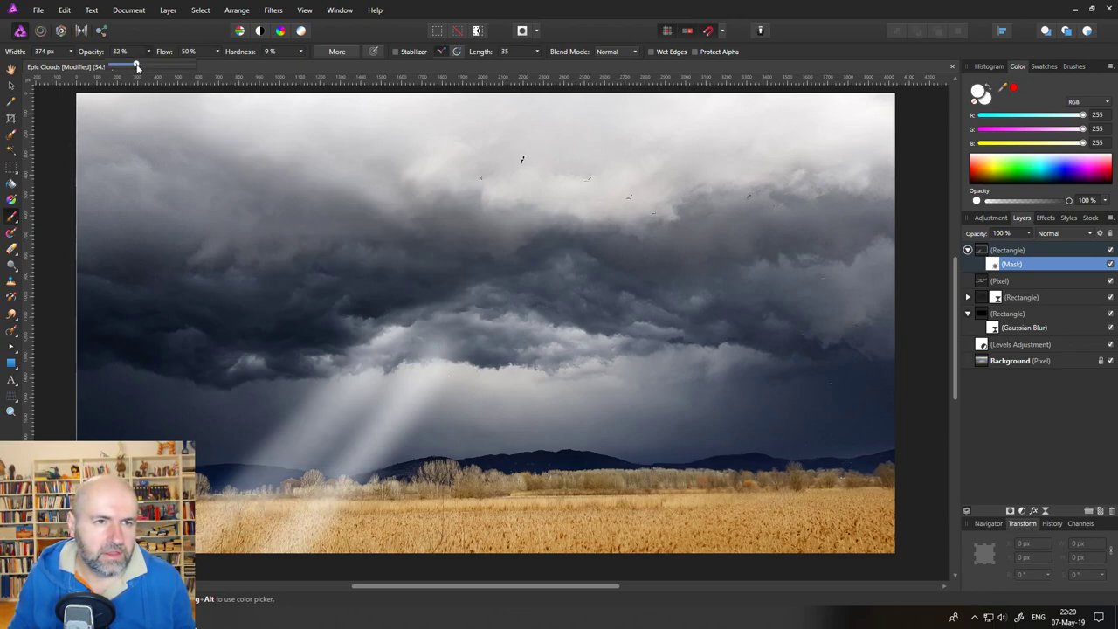
{"action": "left_click_drag", "start_coordinate": [455, 336], "coordinate": [367, 533]}
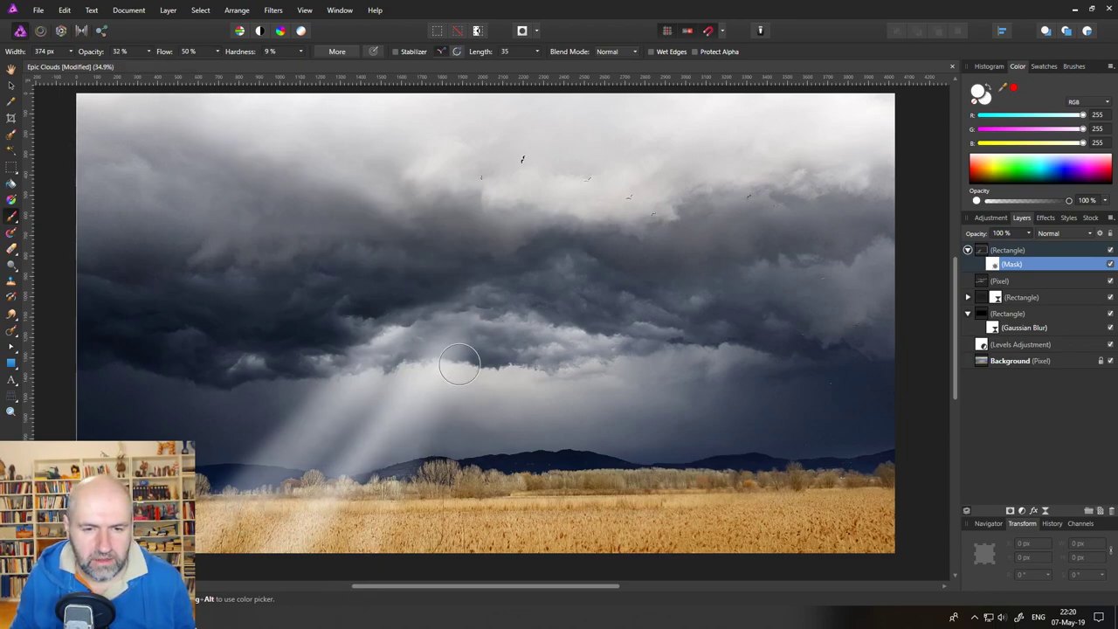
{"action": "mouse_move", "coordinate": [468, 366]}
{"action": "left_mouse_down"}
{"action": "mouse_move", "coordinate": [433, 533]}
{"action": "mouse_move", "coordinate": [516, 532]}
{"action": "left_mouse_up"}
{"action": "left_click_drag", "start_coordinate": [511, 367], "coordinate": [568, 533]}
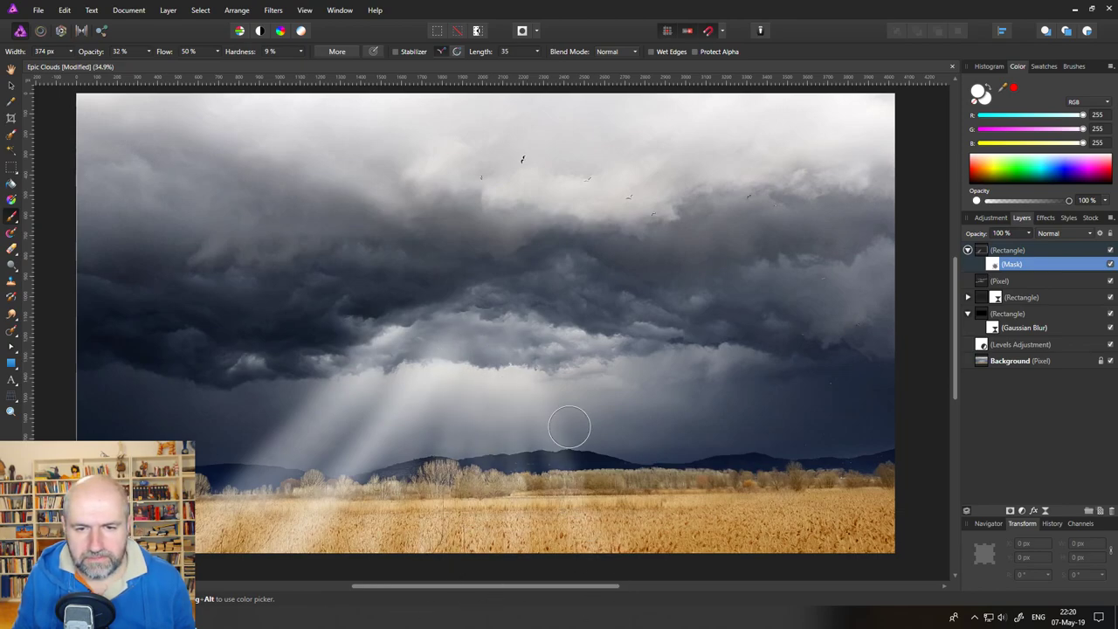
{"action": "left_click_drag", "start_coordinate": [542, 359], "coordinate": [648, 513]}
Paint more rays on the right and centre, finishing with one angled down-left.
{"action": "left_click_drag", "start_coordinate": [563, 339], "coordinate": [690, 533]}
{"action": "left_click_drag", "start_coordinate": [611, 367], "coordinate": [739, 559]}
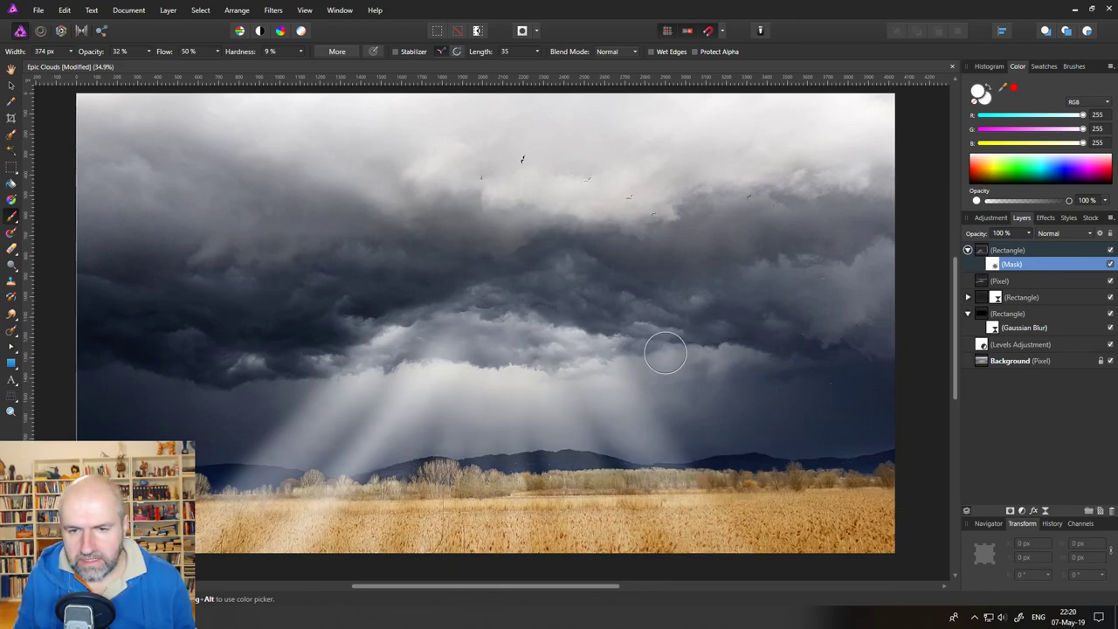
{"action": "left_click_drag", "start_coordinate": [666, 352], "coordinate": [797, 559]}
{"action": "left_click_drag", "start_coordinate": [692, 386], "coordinate": [812, 546]}
{"action": "left_click_drag", "start_coordinate": [646, 362], "coordinate": [739, 546]}
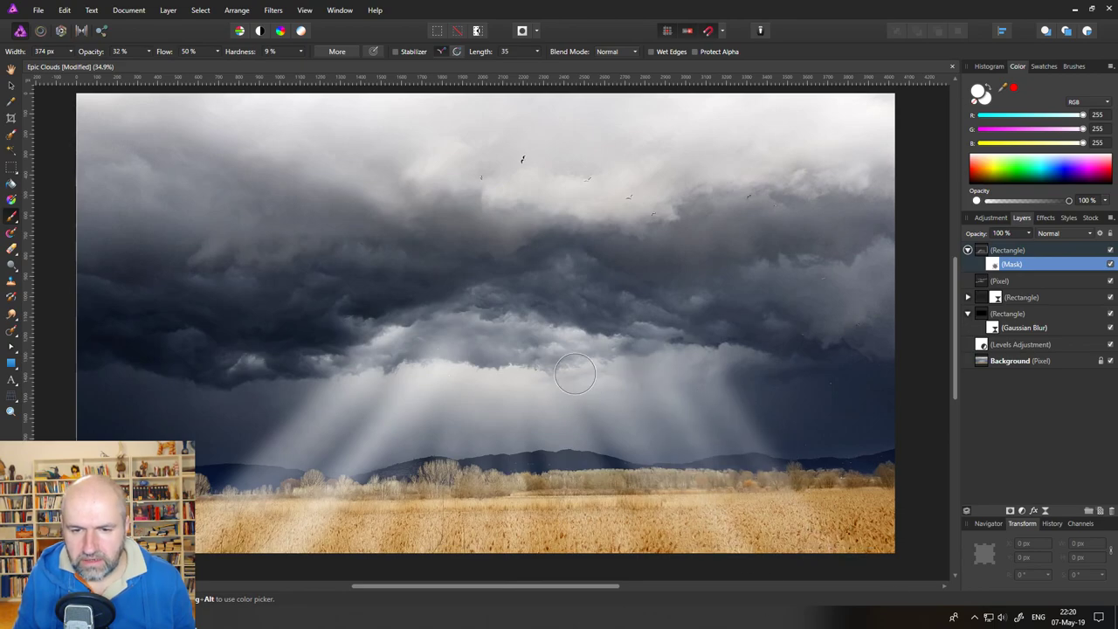
{"action": "left_click_drag", "start_coordinate": [572, 371], "coordinate": [625, 546]}
{"action": "left_click_drag", "start_coordinate": [498, 403], "coordinate": [529, 533]}
{"action": "left_click_drag", "start_coordinate": [498, 404], "coordinate": [411, 533]}
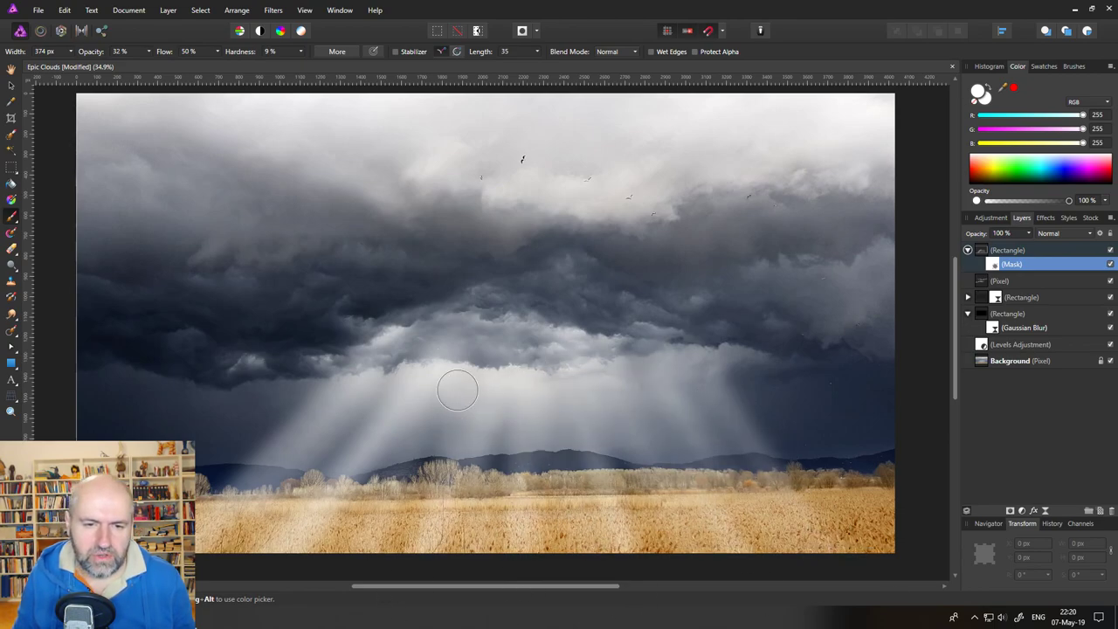
{"action": "left_click_drag", "start_coordinate": [512, 302], "coordinate": [385, 546]}
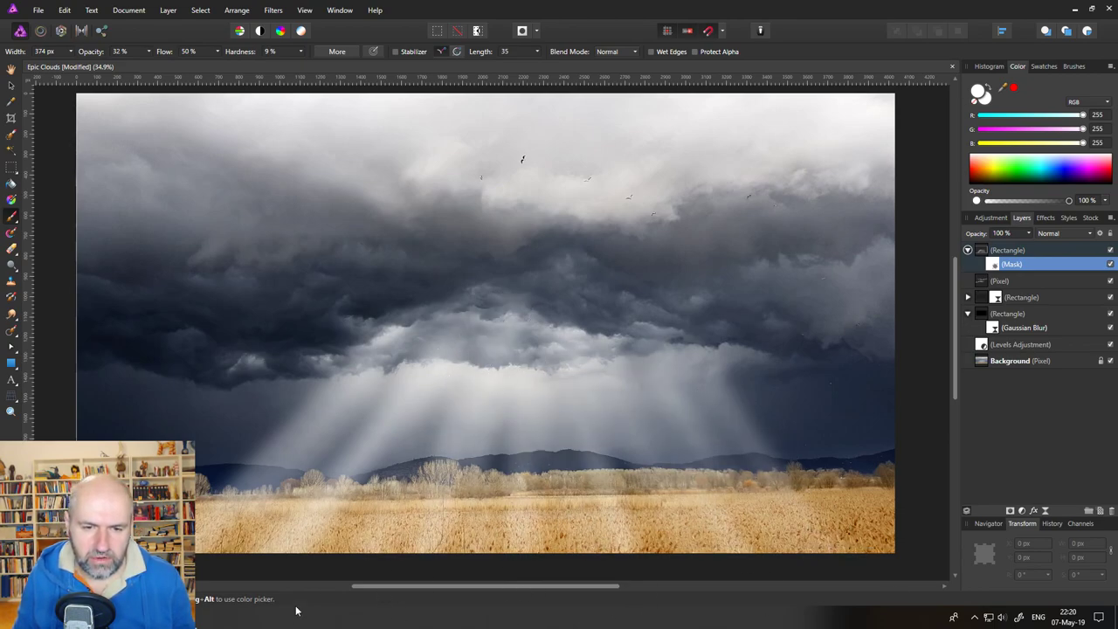
Preview the mask in greyscale and set the brush to 186 px width, 71% opacity.
{"action": "left_click", "coordinate": [993, 268], "text": "alt"}
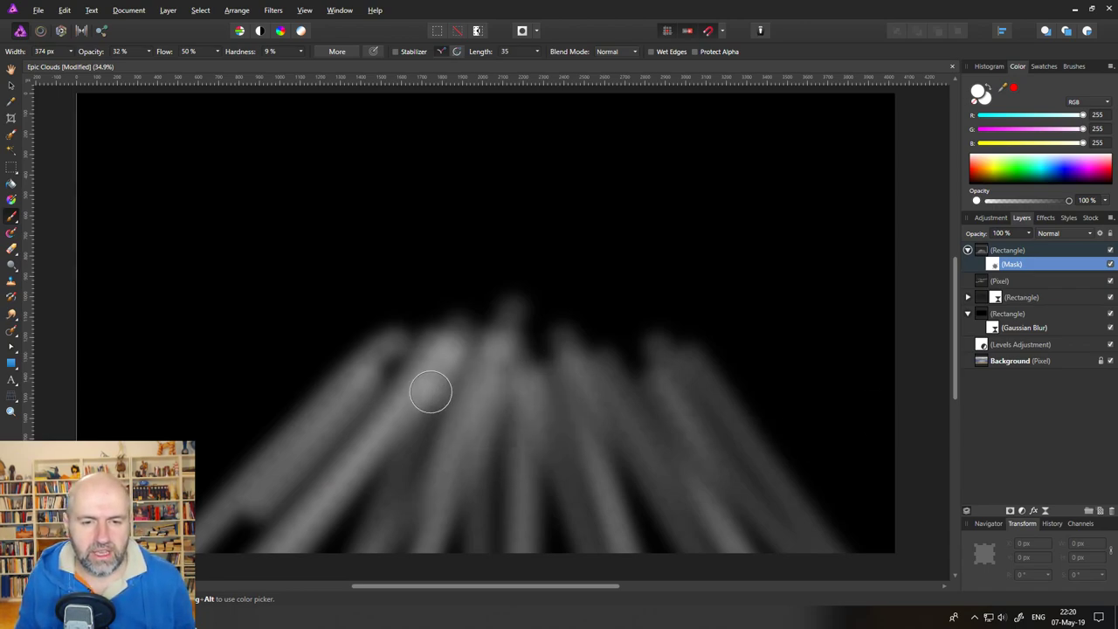
{"action": "left_click", "coordinate": [72, 52]}
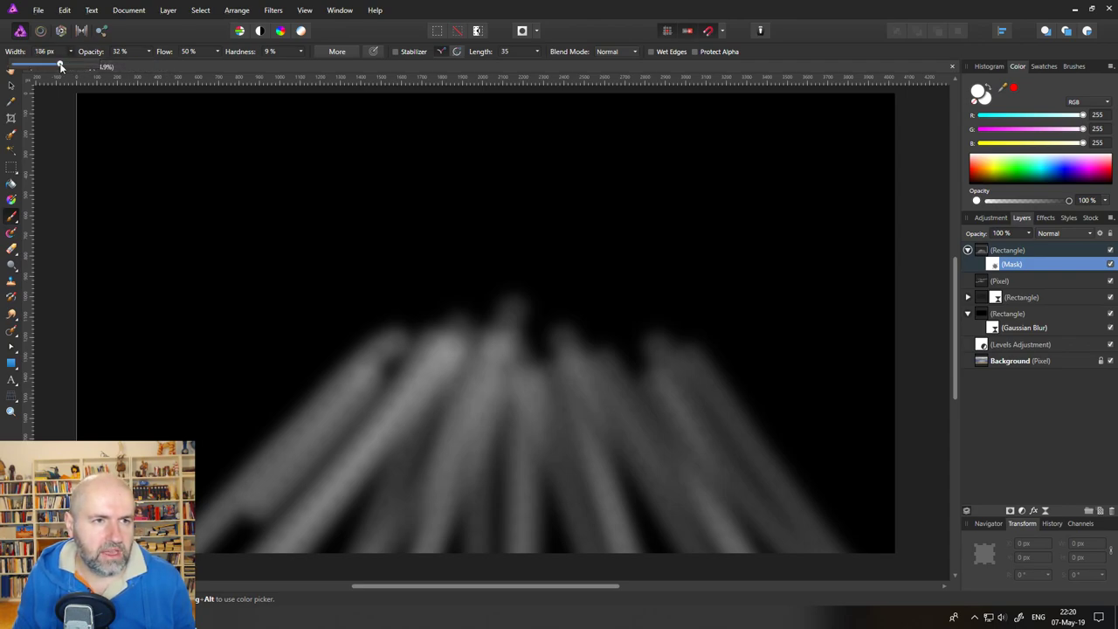
{"action": "left_click", "coordinate": [60, 64]}
{"action": "left_click", "coordinate": [408, 232]}
{"action": "left_click", "coordinate": [148, 53]}
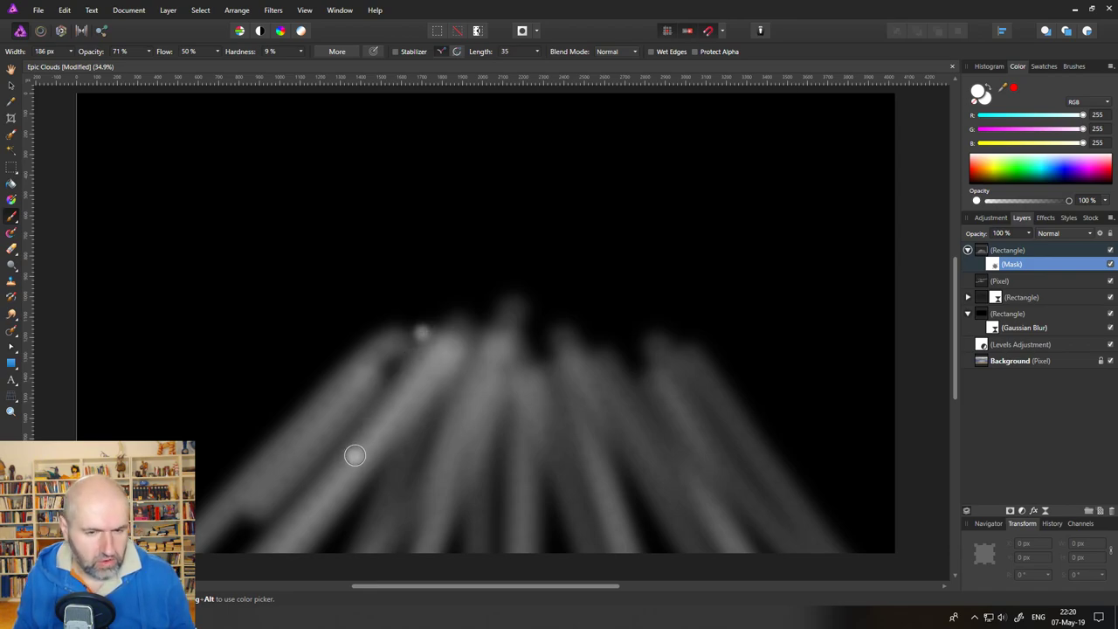
Paint straight beams from points under the clouds down to the bottom edge.
{"action": "left_click", "coordinate": [228, 568], "text": "shift"}
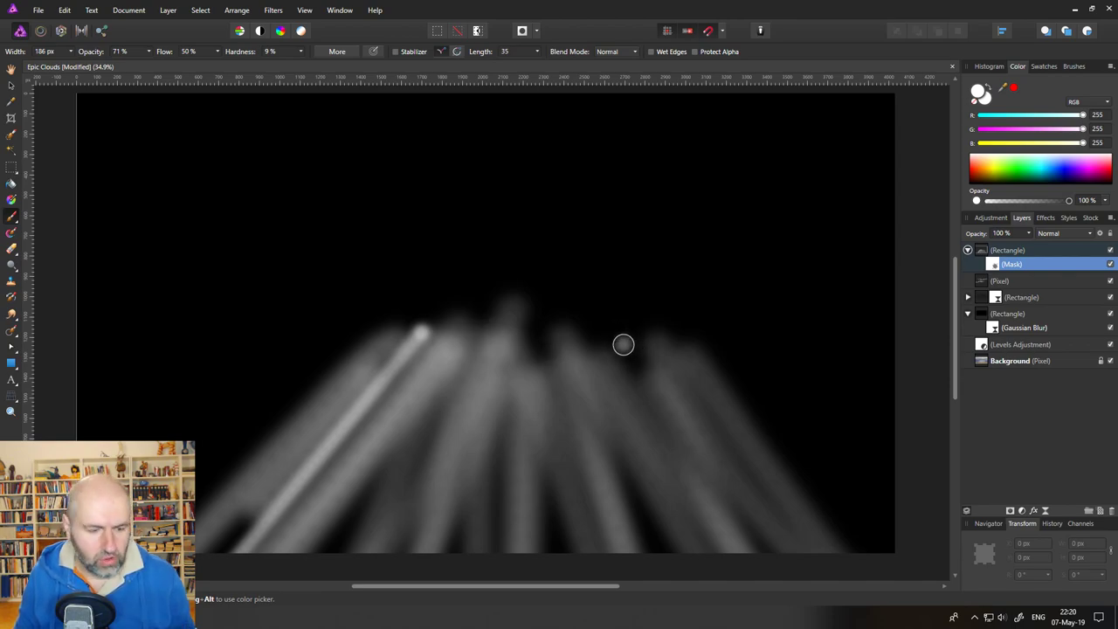
{"action": "left_click", "coordinate": [625, 343]}
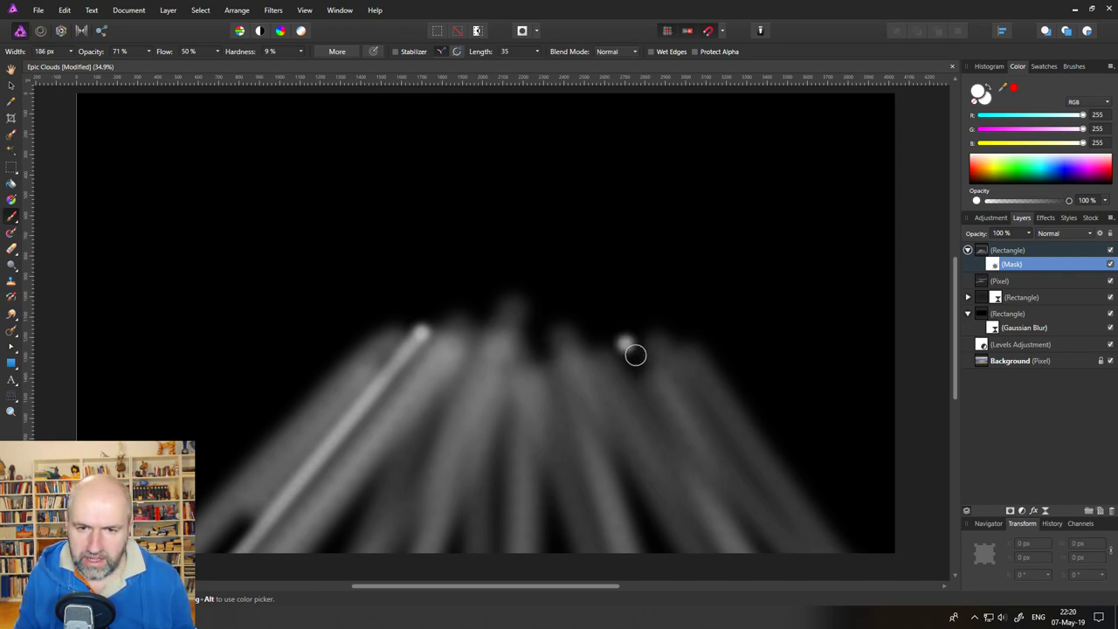
{"action": "left_click", "coordinate": [767, 568], "text": "shift"}
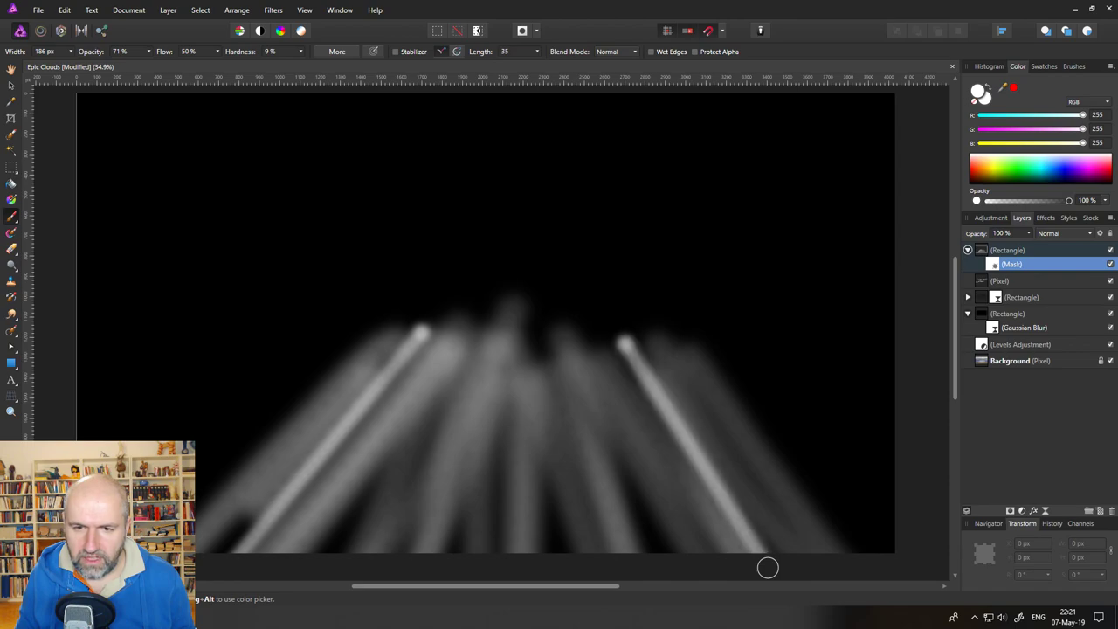
{"action": "left_click", "coordinate": [560, 332]}
{"action": "left_click", "coordinate": [627, 568], "text": "shift"}
{"action": "left_click", "coordinate": [528, 332]}
{"action": "left_click", "coordinate": [534, 568], "text": "shift"}
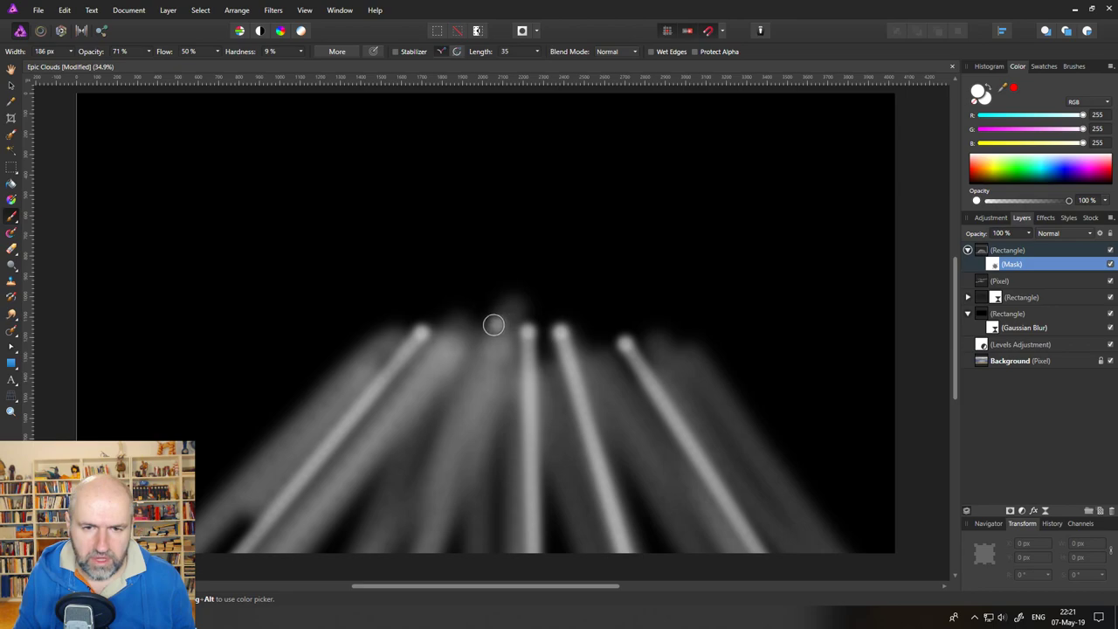
{"action": "left_click", "coordinate": [493, 325]}
{"action": "left_click", "coordinate": [419, 571], "text": "shift"}
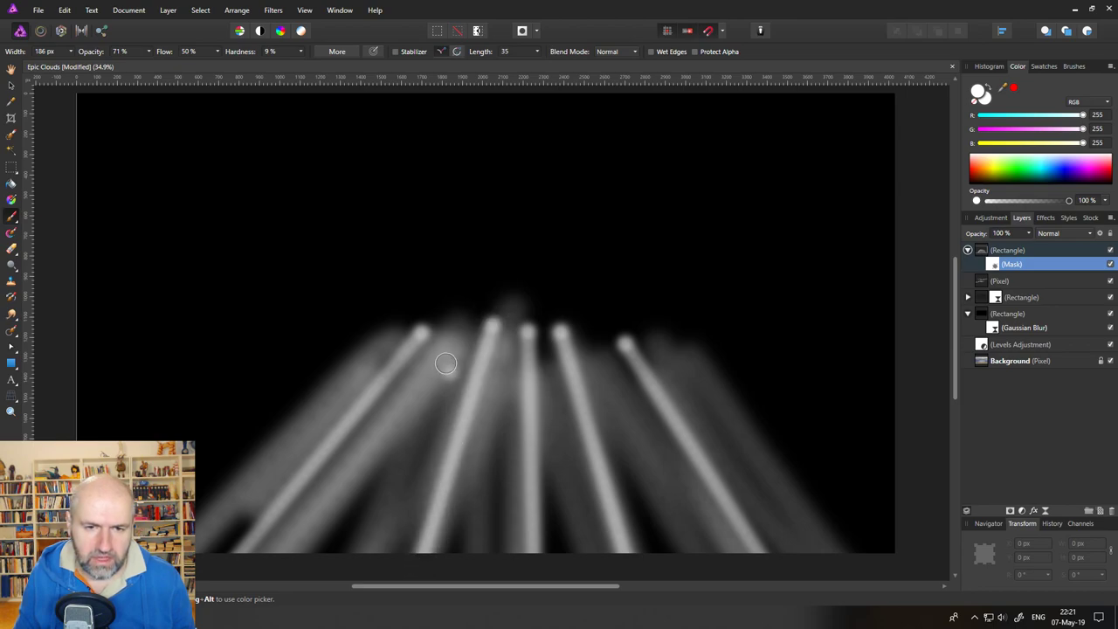
Add beams on the far left and a new right-side beam, undoing a stray dot.
{"action": "left_click", "coordinate": [460, 321]}
{"action": "left_click", "coordinate": [349, 569], "text": "shift"}
{"action": "left_click", "coordinate": [398, 325]}
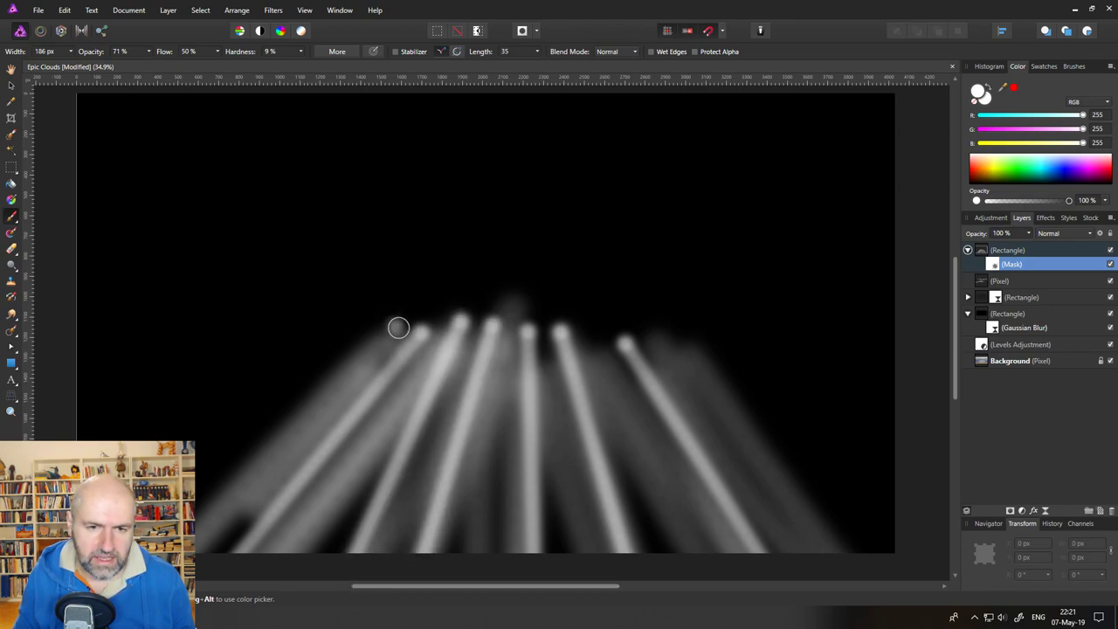
{"action": "left_click", "coordinate": [198, 570], "text": "shift"}
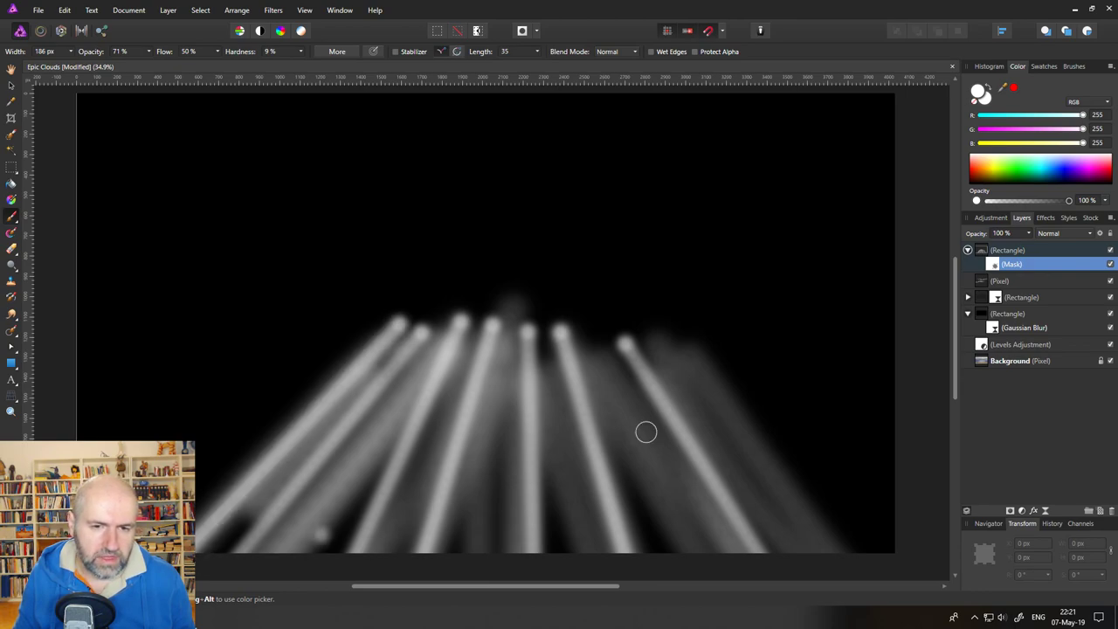
{"action": "left_click", "coordinate": [666, 343]}
{"action": "left_click", "coordinate": [786, 500]}
{"action": "key", "text": "ctrl+z"}
{"action": "left_click", "coordinate": [834, 566], "text": "shift"}
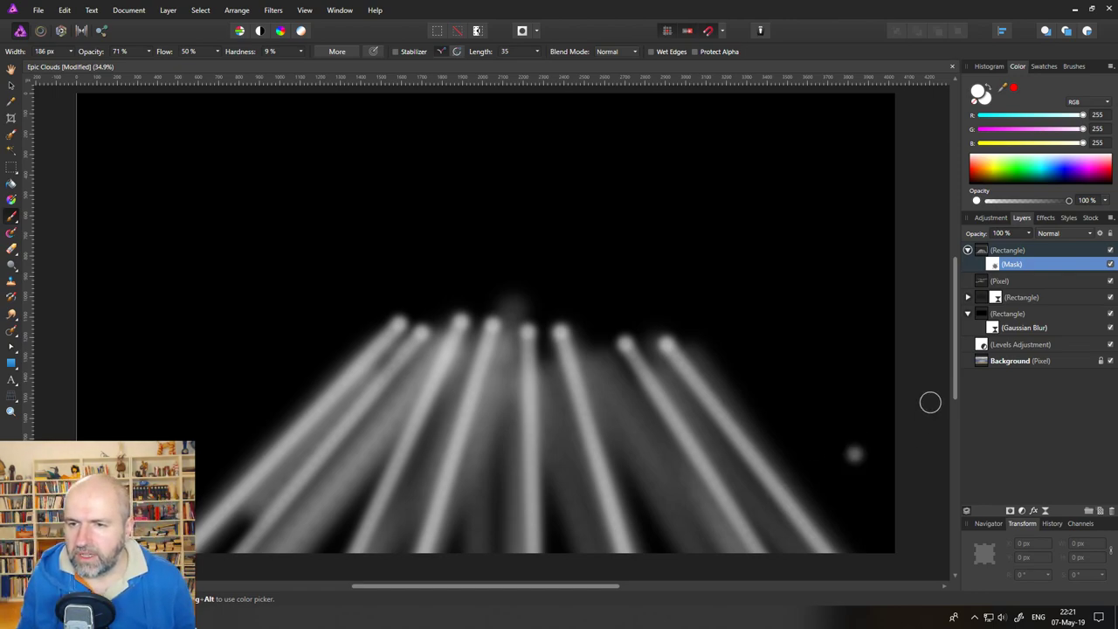
Return to the composite view and set the rays rectangle layer to Soft Light.
{"action": "left_click", "coordinate": [985, 361]}
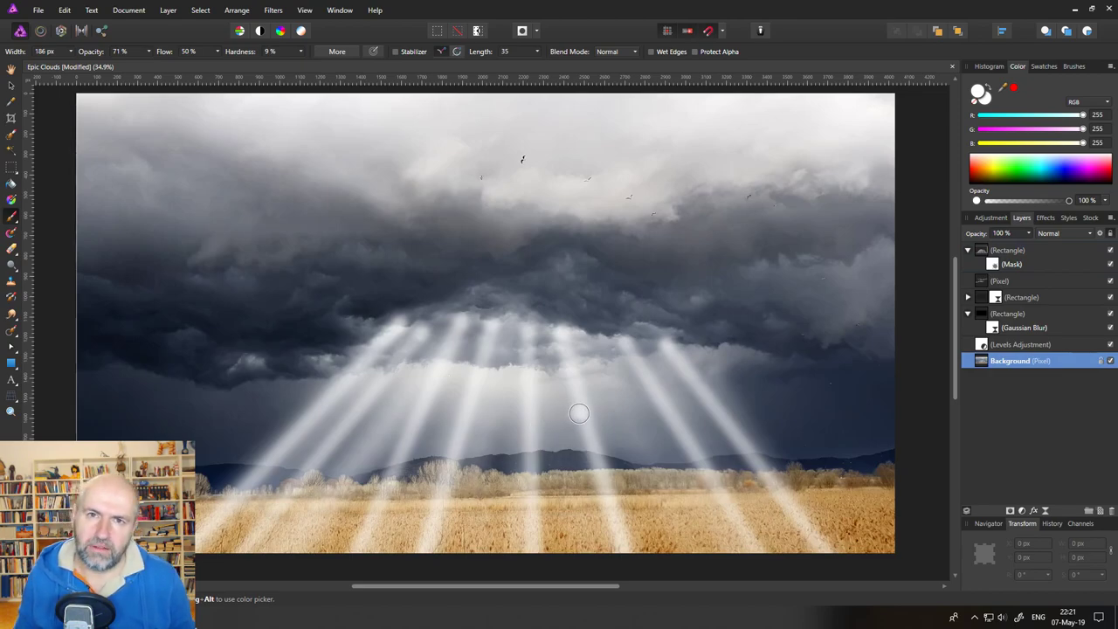
{"action": "left_click", "coordinate": [1003, 265]}
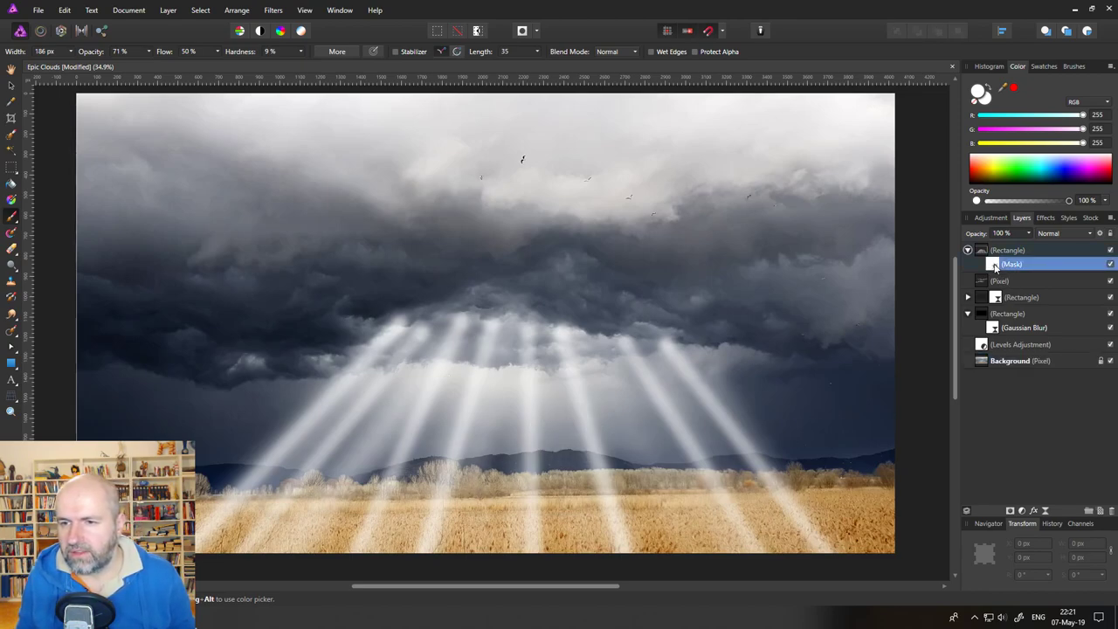
{"action": "left_click", "coordinate": [984, 250]}
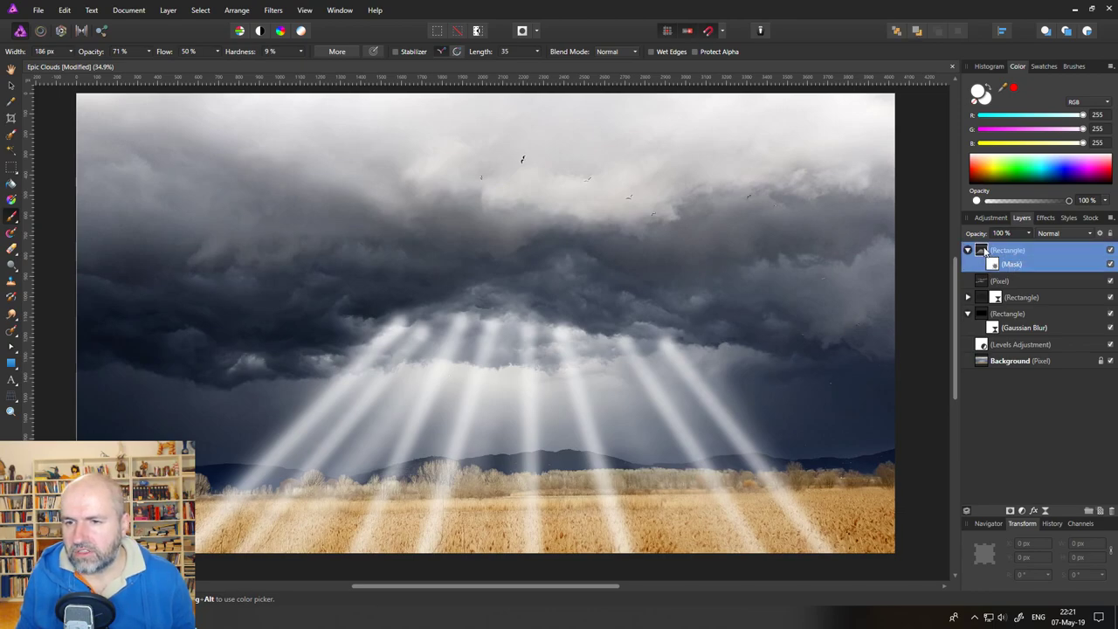
{"action": "left_click", "coordinate": [1051, 234]}
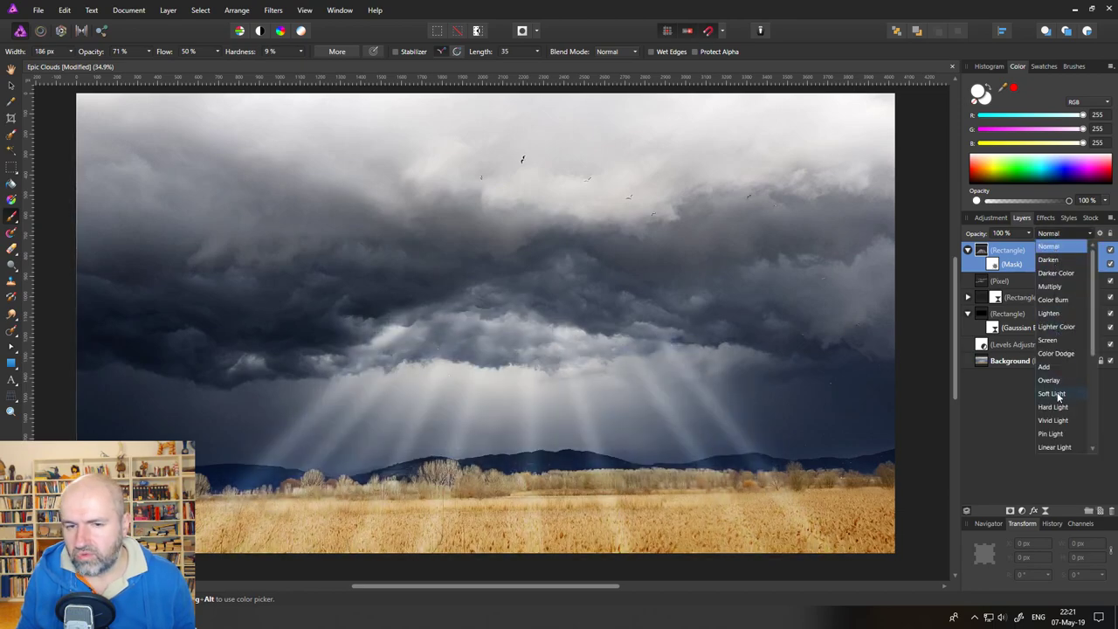
{"action": "left_click", "coordinate": [1052, 380]}
Lower the rays mask opacity to 66%.
{"action": "left_click", "coordinate": [994, 267]}
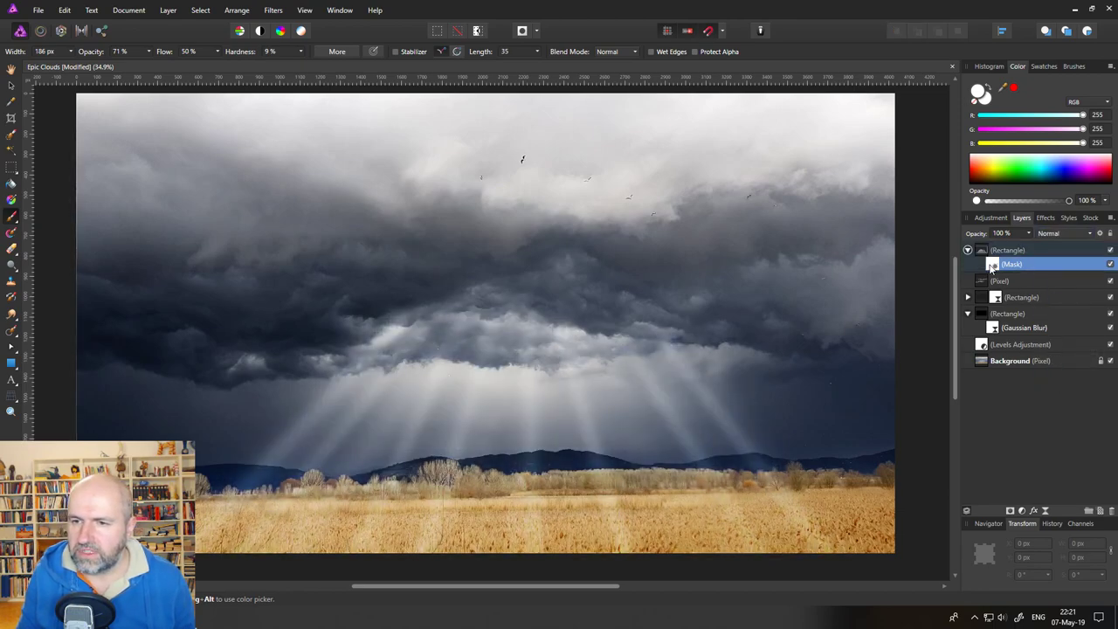
{"action": "left_click", "coordinate": [1029, 234]}
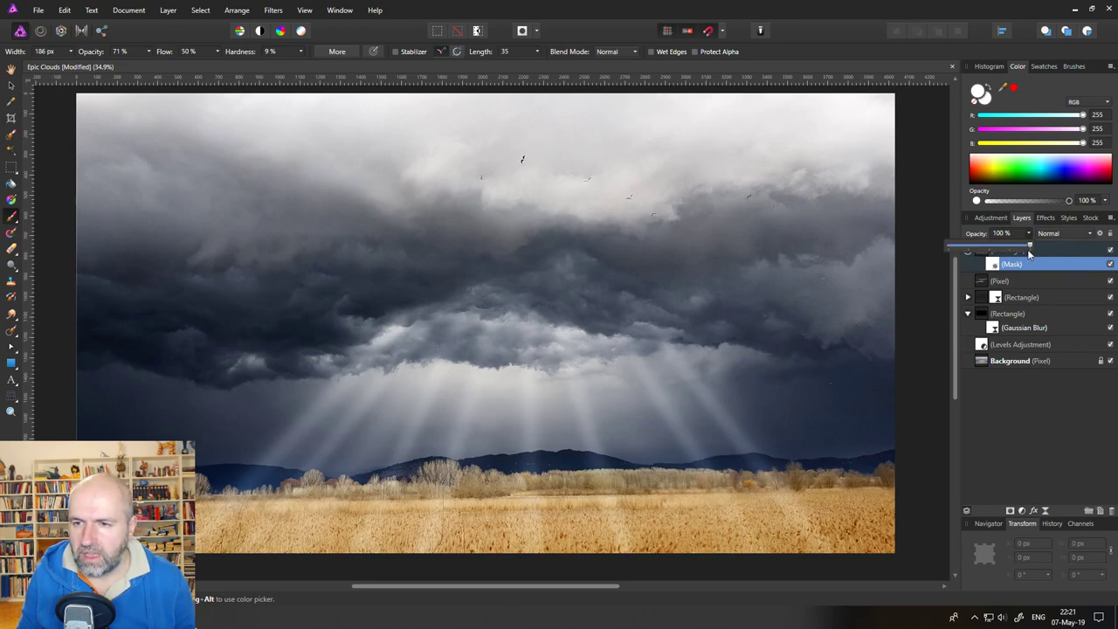
{"action": "left_click_drag", "start_coordinate": [1028, 248], "coordinate": [1005, 253]}
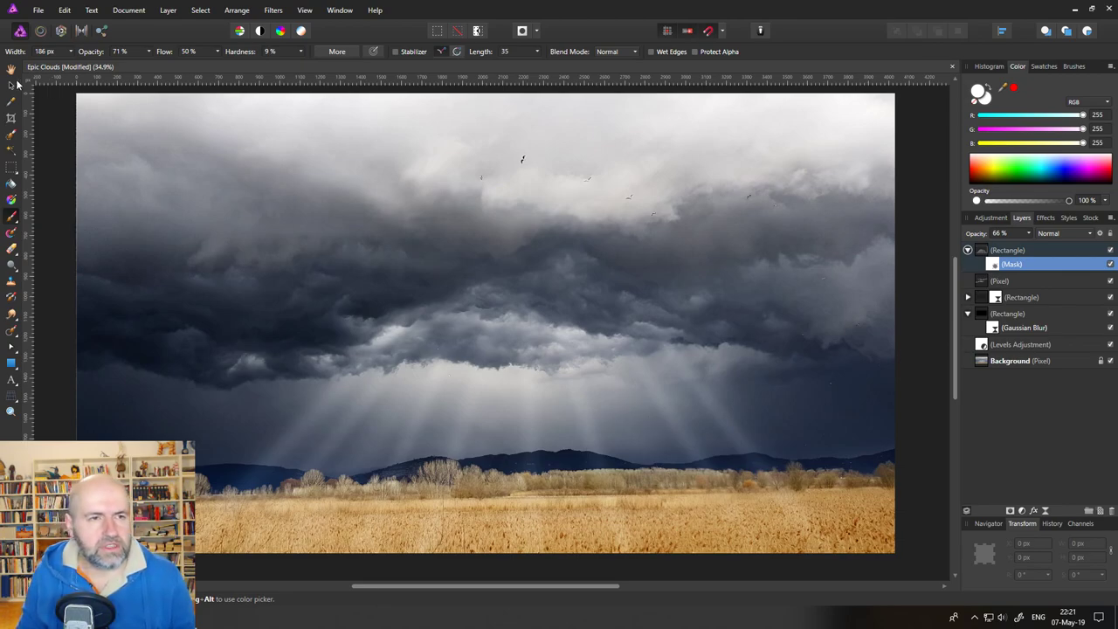
Set the brush to 382 px at 48% opacity, then 228 px with higher opacity.
{"action": "mouse_move", "coordinate": [70, 52]}
{"action": "left_mouse_down"}
{"action": "mouse_move", "coordinate": [86, 62]}
{"action": "mouse_move", "coordinate": [67, 50]}
{"action": "left_mouse_up"}
{"action": "mouse_move", "coordinate": [148, 52]}
{"action": "left_mouse_down"}
{"action": "mouse_move", "coordinate": [144, 69]}
{"action": "mouse_move", "coordinate": [79, 67]}
{"action": "left_mouse_up"}
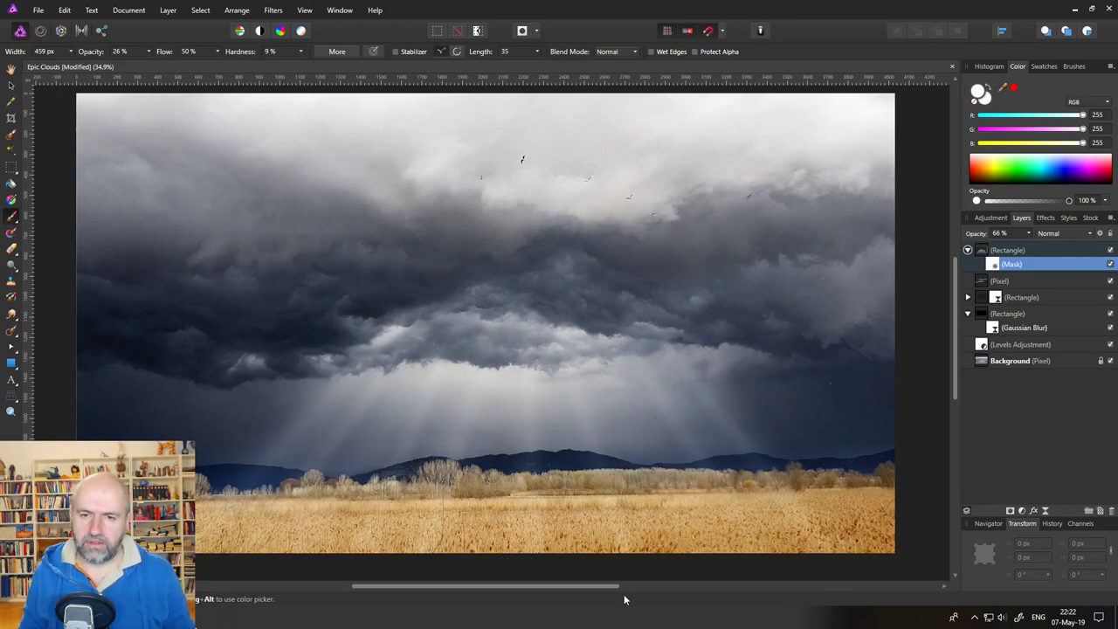
{"action": "left_click", "coordinate": [71, 52]}
{"action": "left_click_drag", "start_coordinate": [50, 68], "coordinate": [70, 67]}
{"action": "left_click_drag", "start_coordinate": [149, 56], "coordinate": [181, 65]}
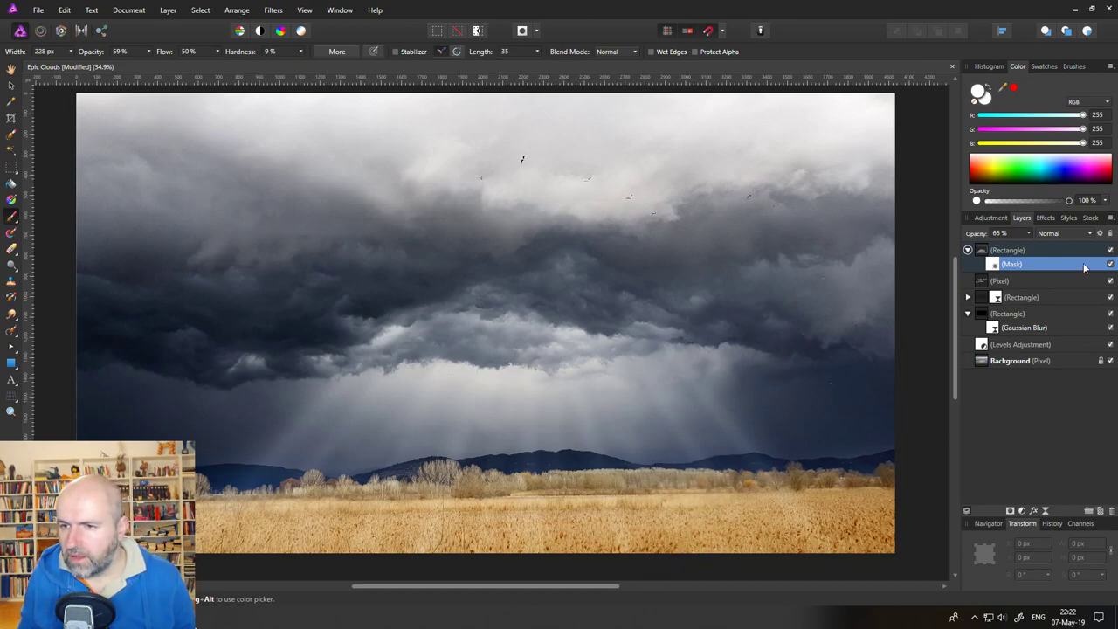
Lower the rays mask opacity to 53% and select the rays rectangle layer.
{"action": "left_click", "coordinate": [1032, 233]}
{"action": "mouse_move", "coordinate": [1032, 244]}
{"action": "left_mouse_down"}
{"action": "mouse_move", "coordinate": [1048, 245]}
{"action": "mouse_move", "coordinate": [999, 249]}
{"action": "mouse_move", "coordinate": [1025, 252]}
{"action": "left_mouse_up"}
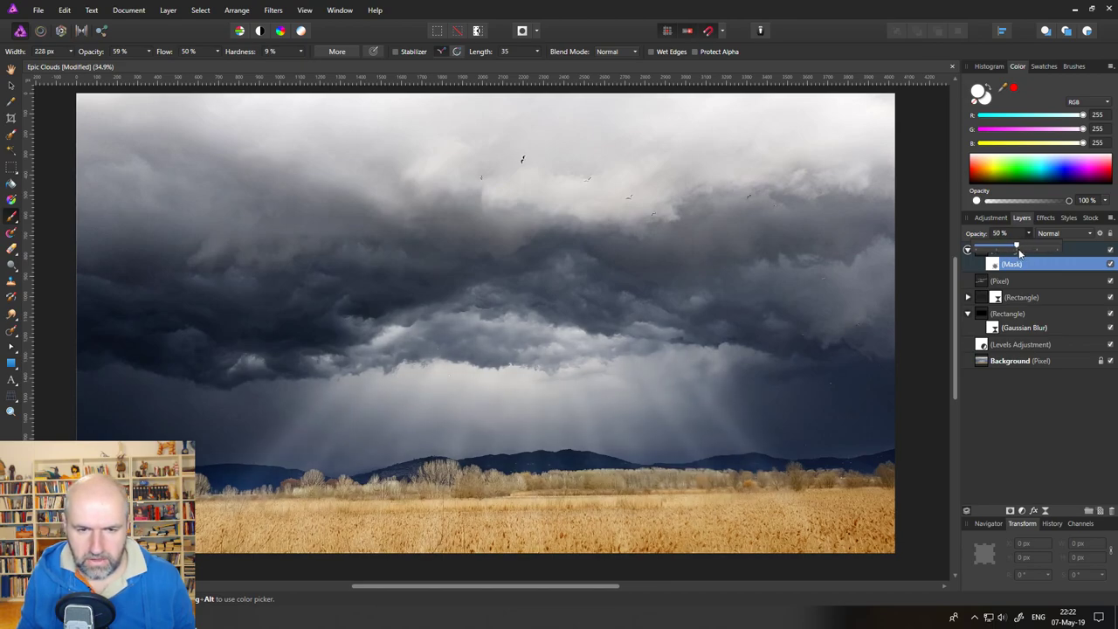
{"action": "left_click", "coordinate": [1031, 234]}
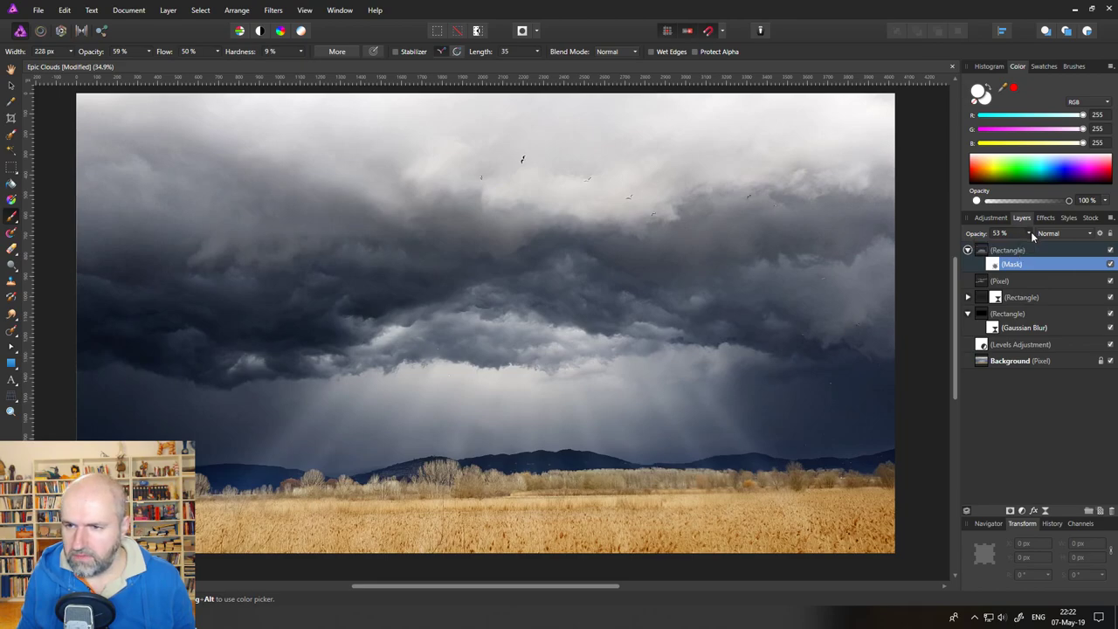
{"action": "left_click", "coordinate": [987, 252]}
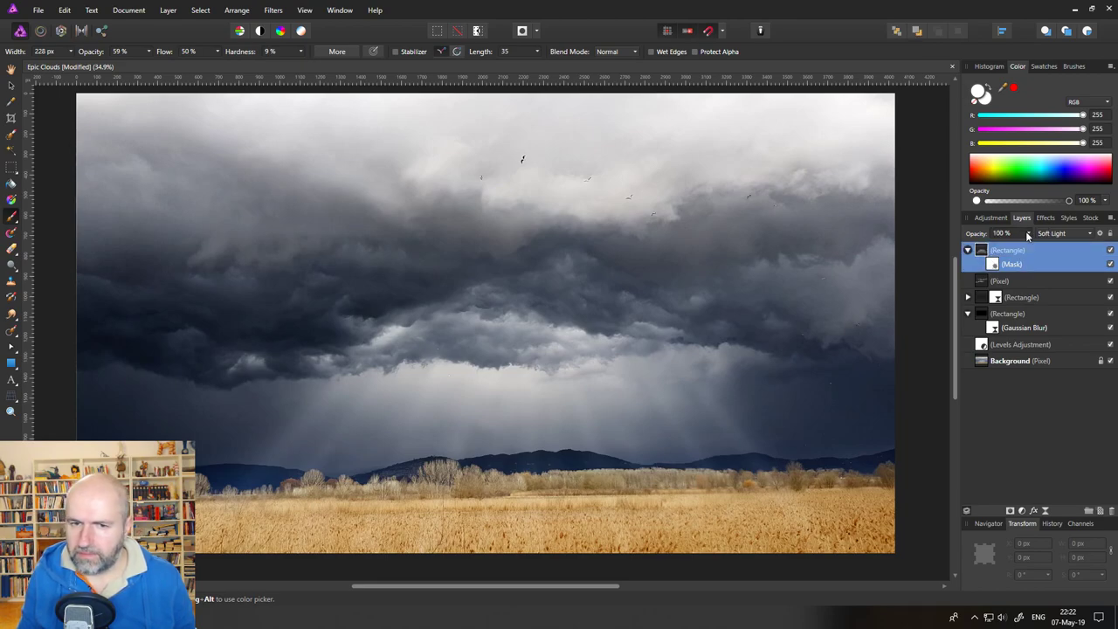
Duplicate the Background photo layer and move the copy to the top of the stack.
{"action": "left_click", "coordinate": [968, 250]}
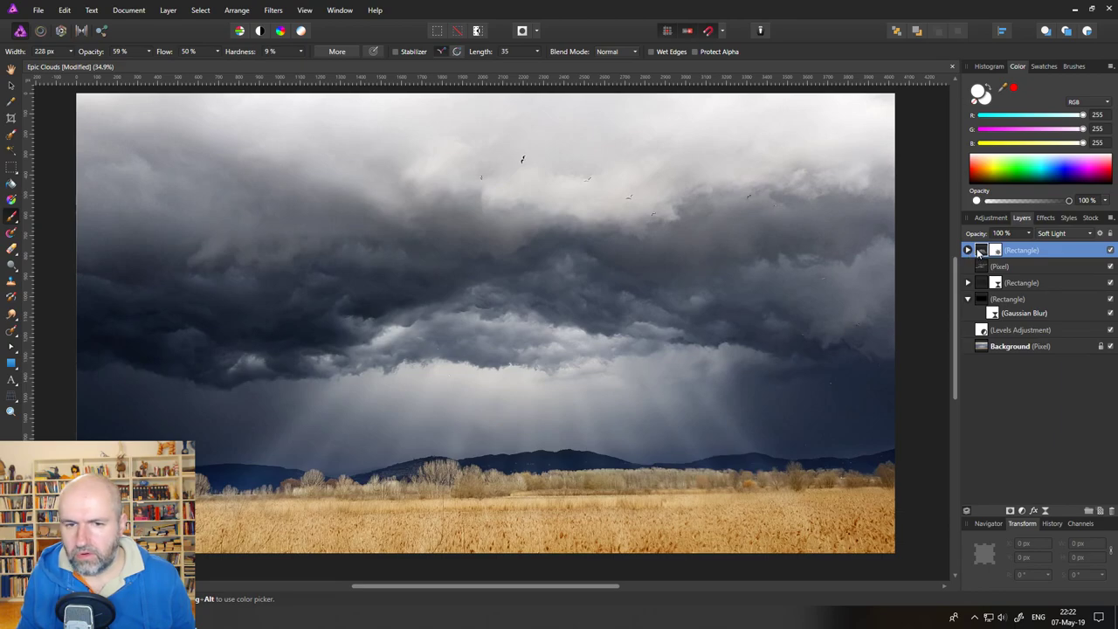
{"action": "right_click", "coordinate": [986, 347]}
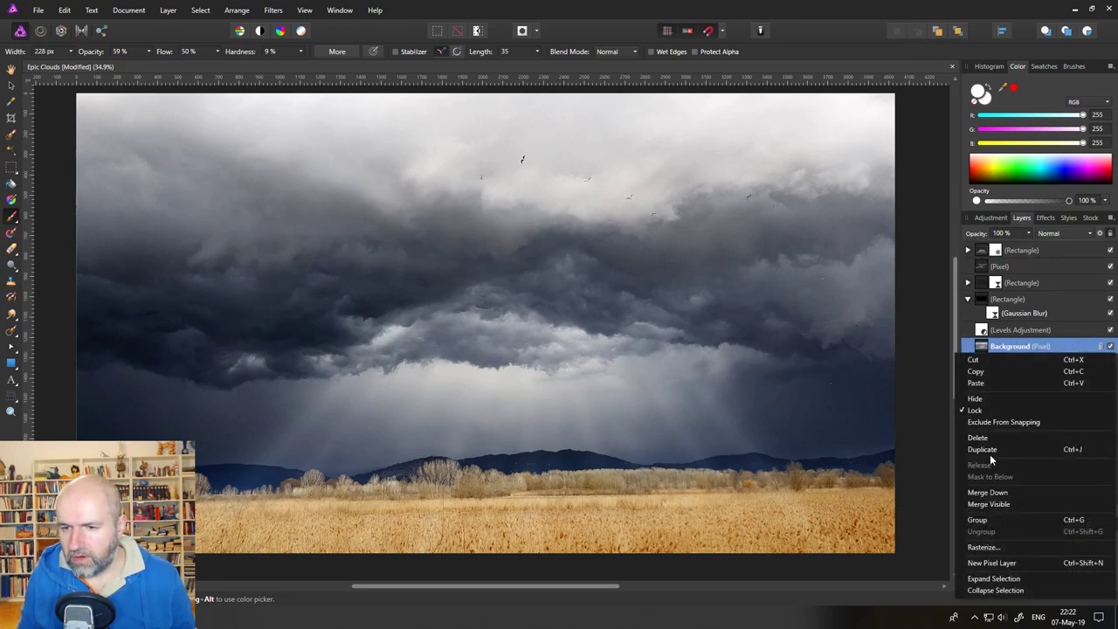
{"action": "left_click", "coordinate": [989, 452]}
{"action": "left_click_drag", "start_coordinate": [986, 349], "coordinate": [988, 246]}
Toggle the Background copy's visibility to compare before and after, leaving it hidden.
{"action": "left_click", "coordinate": [1110, 249]}
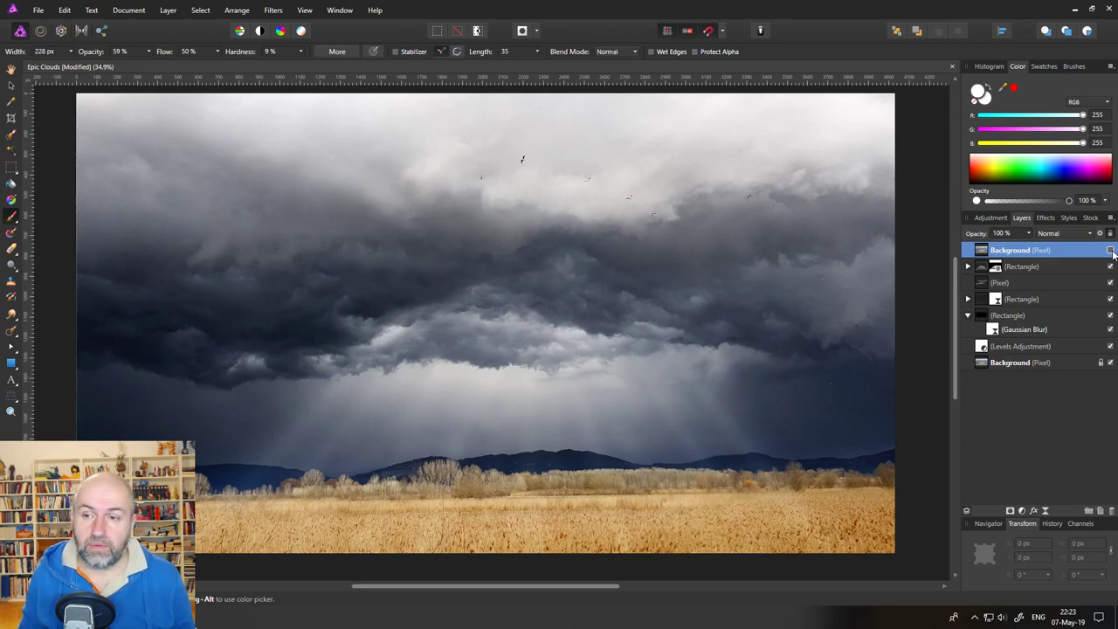
{"action": "left_click", "coordinate": [1111, 250]}
{"action": "left_click", "coordinate": [1110, 250]}
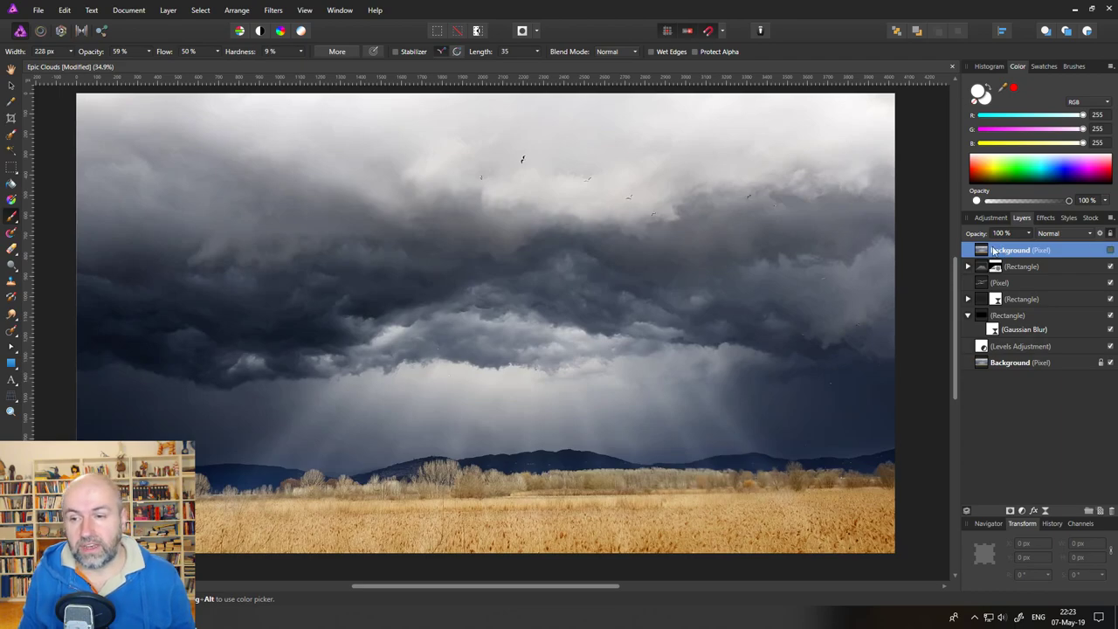